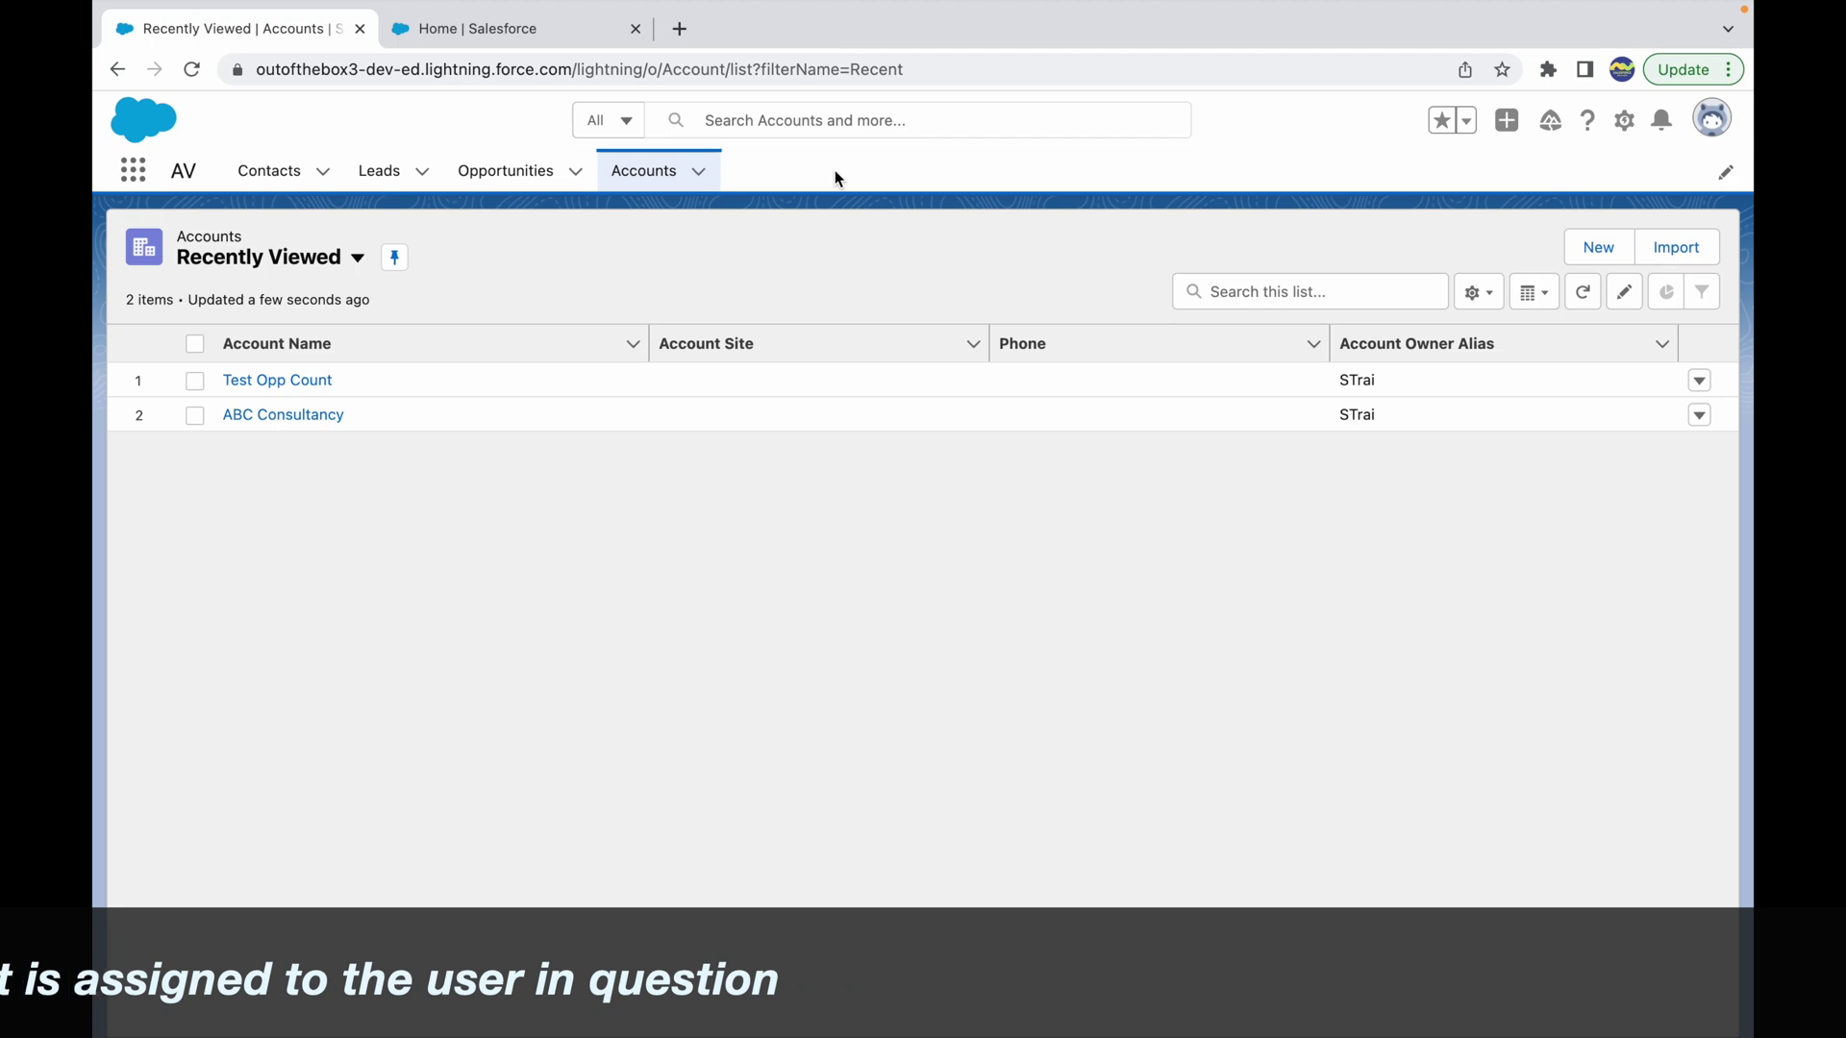
Open the Setup home page from the Accounts list
{"action": "left_click", "coordinate": [1711, 117]}
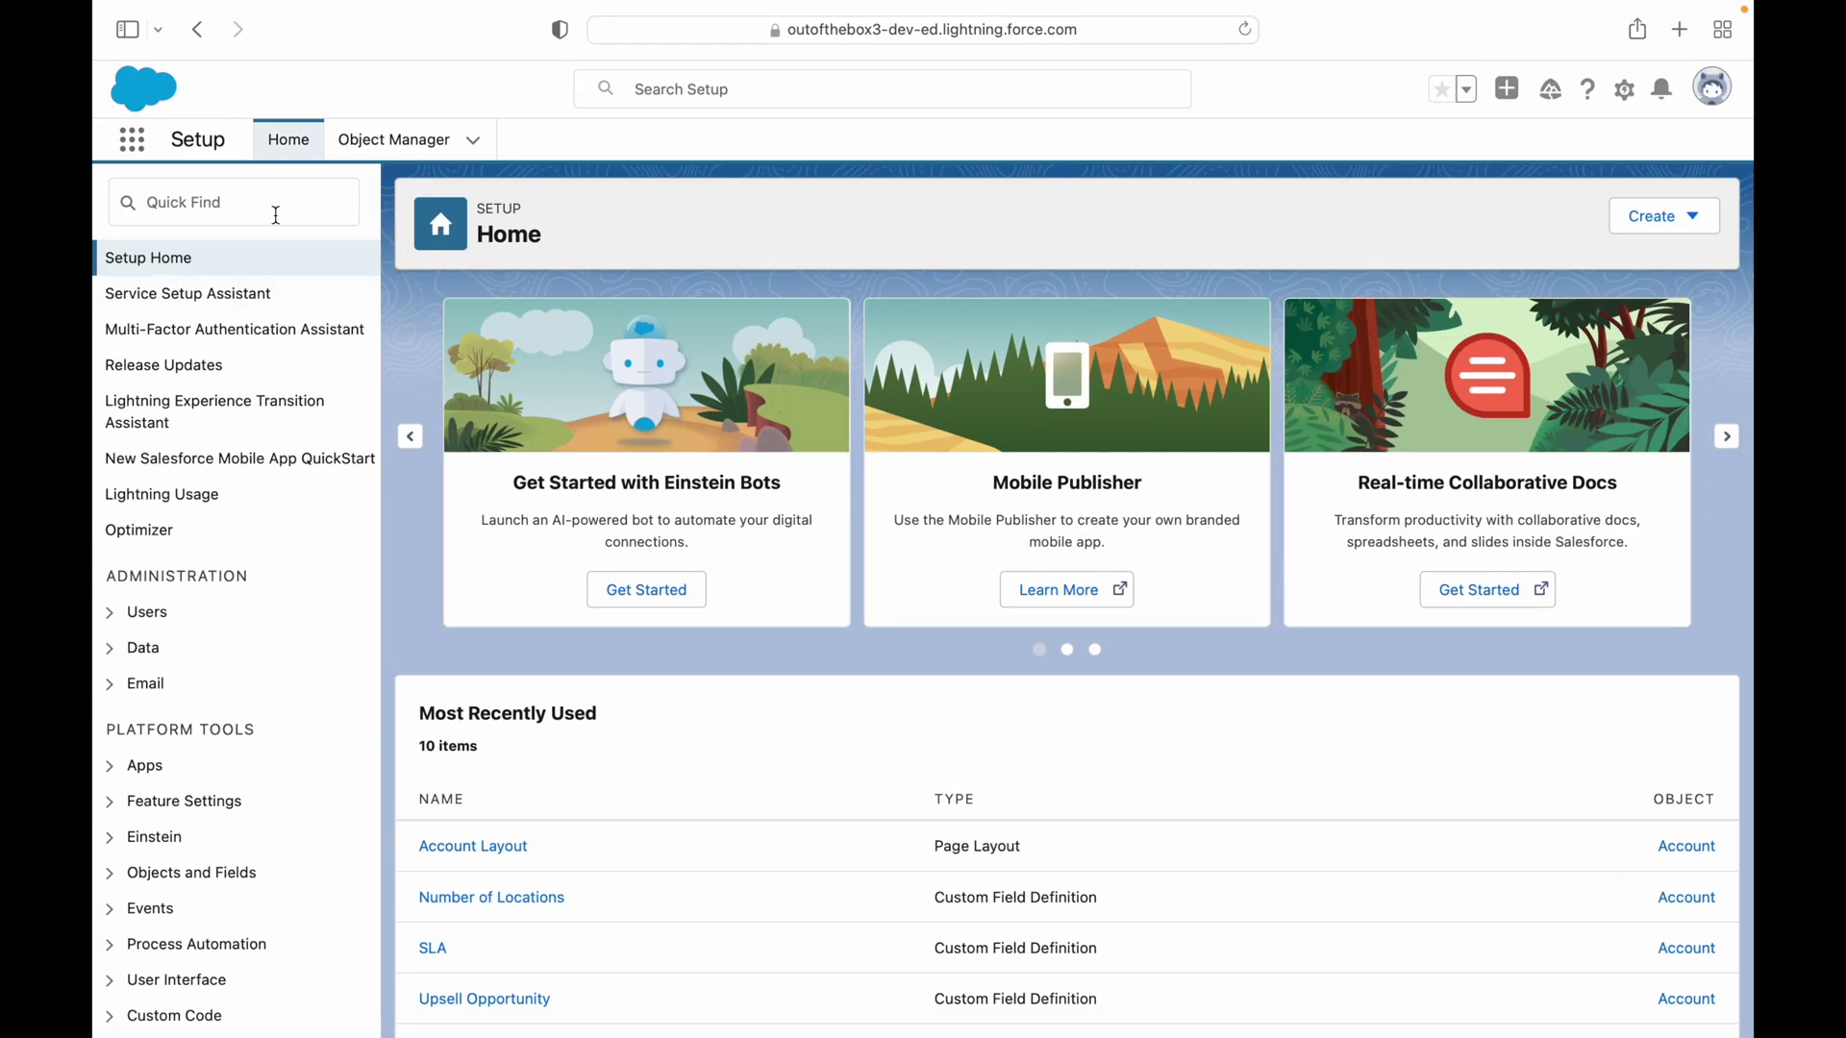
Find Users via Quick Find 'us' and log in as the Standard Platform User test user
{"action": "left_click", "coordinate": [213, 193]}
{"action": "type", "text": "users"}
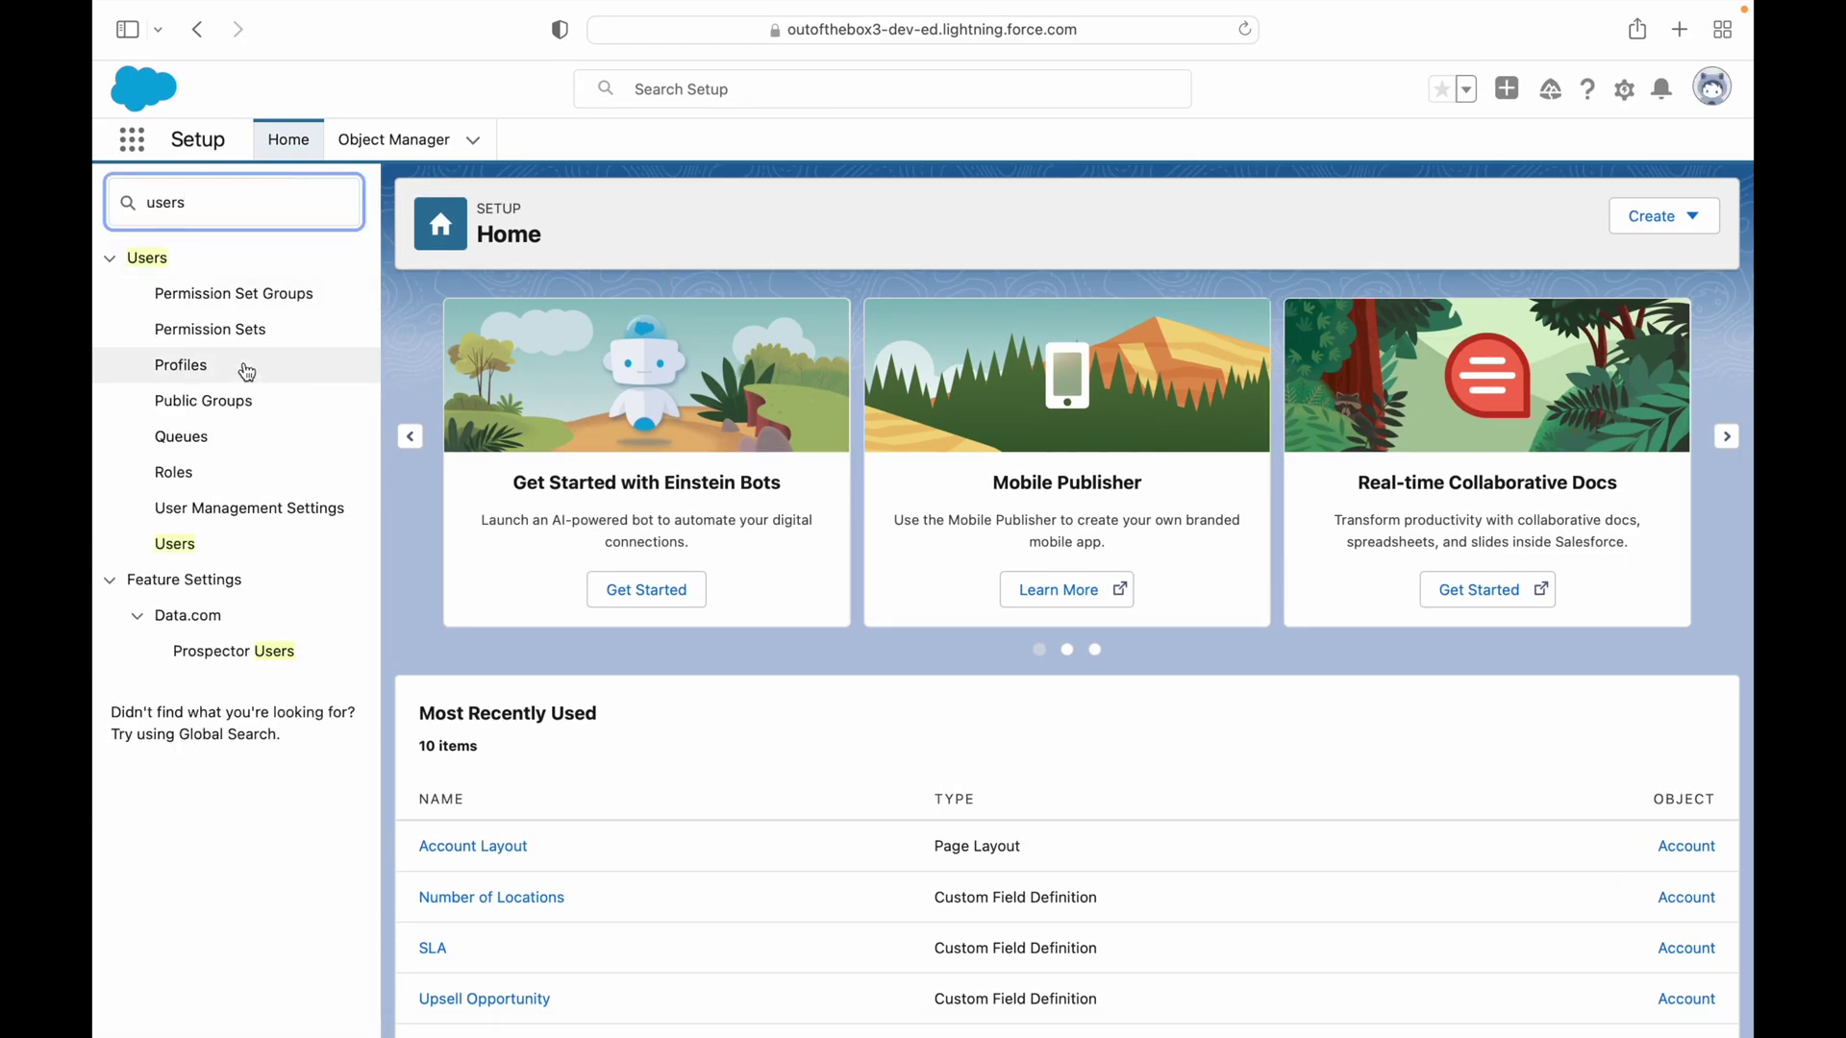
{"action": "left_click", "coordinate": [175, 545]}
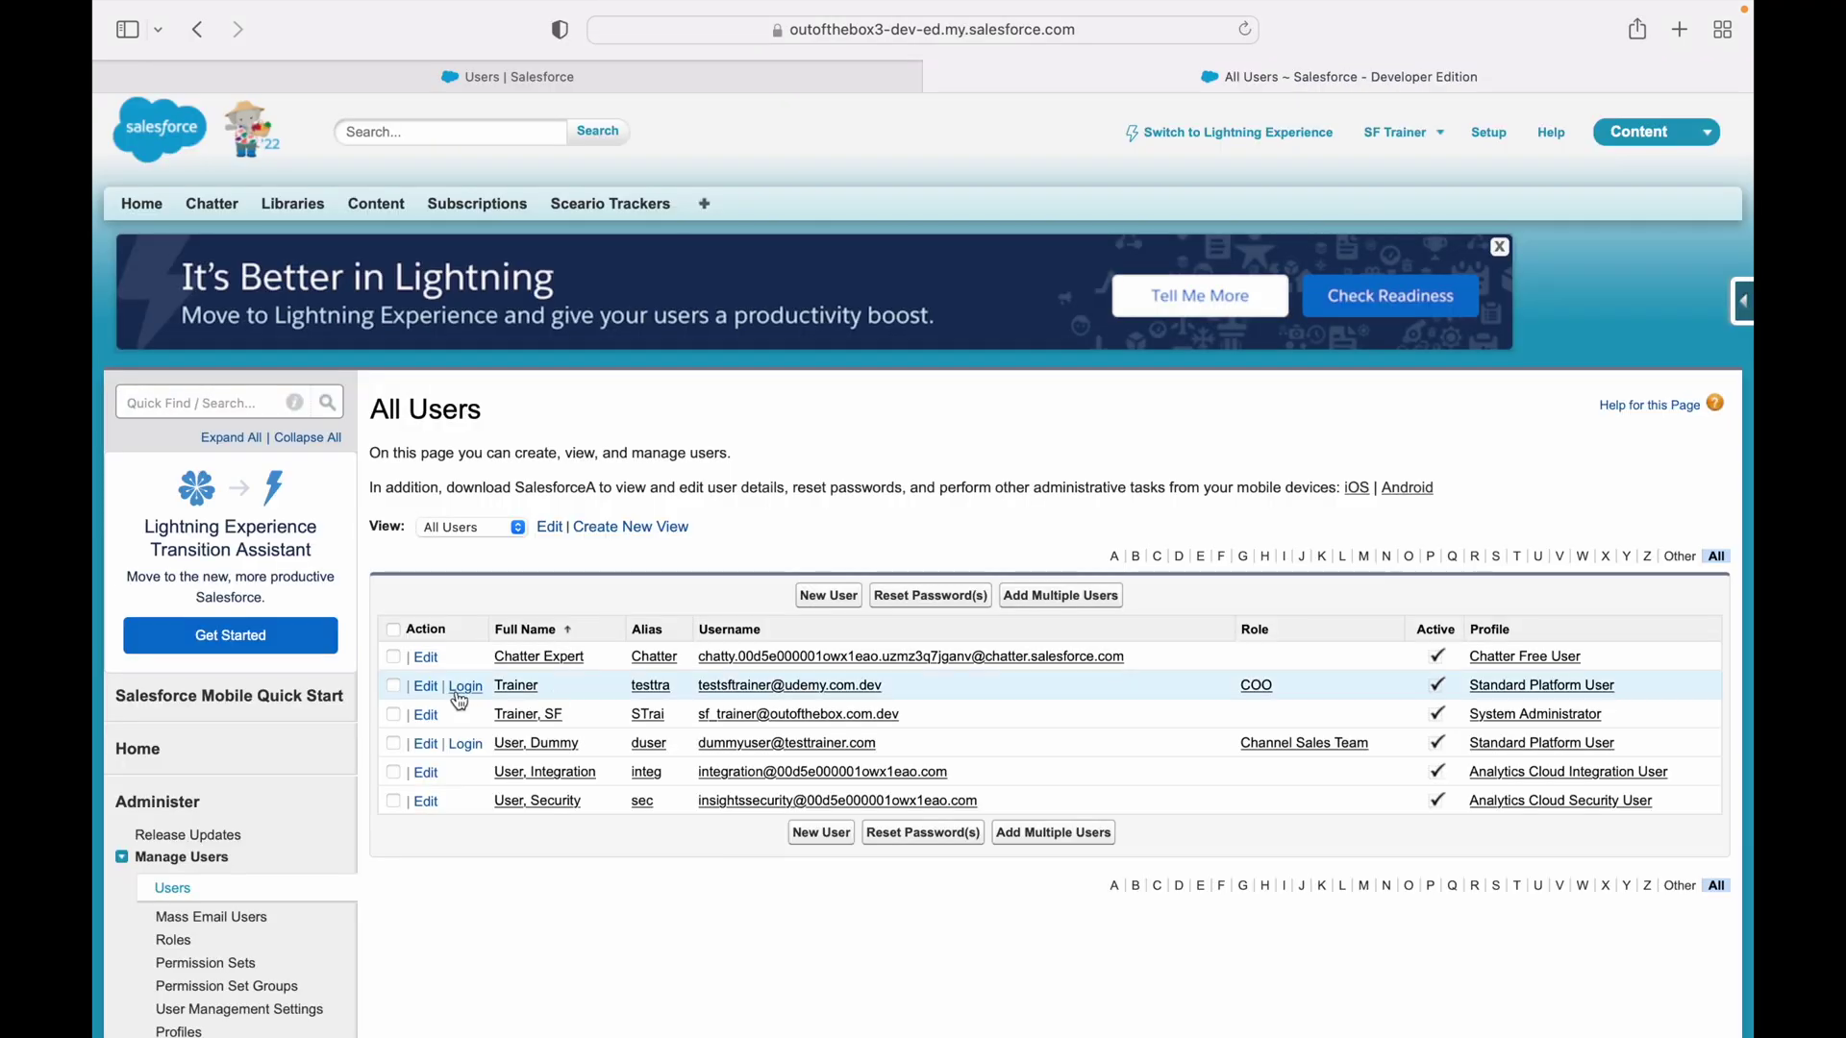
{"action": "left_click", "coordinate": [460, 696]}
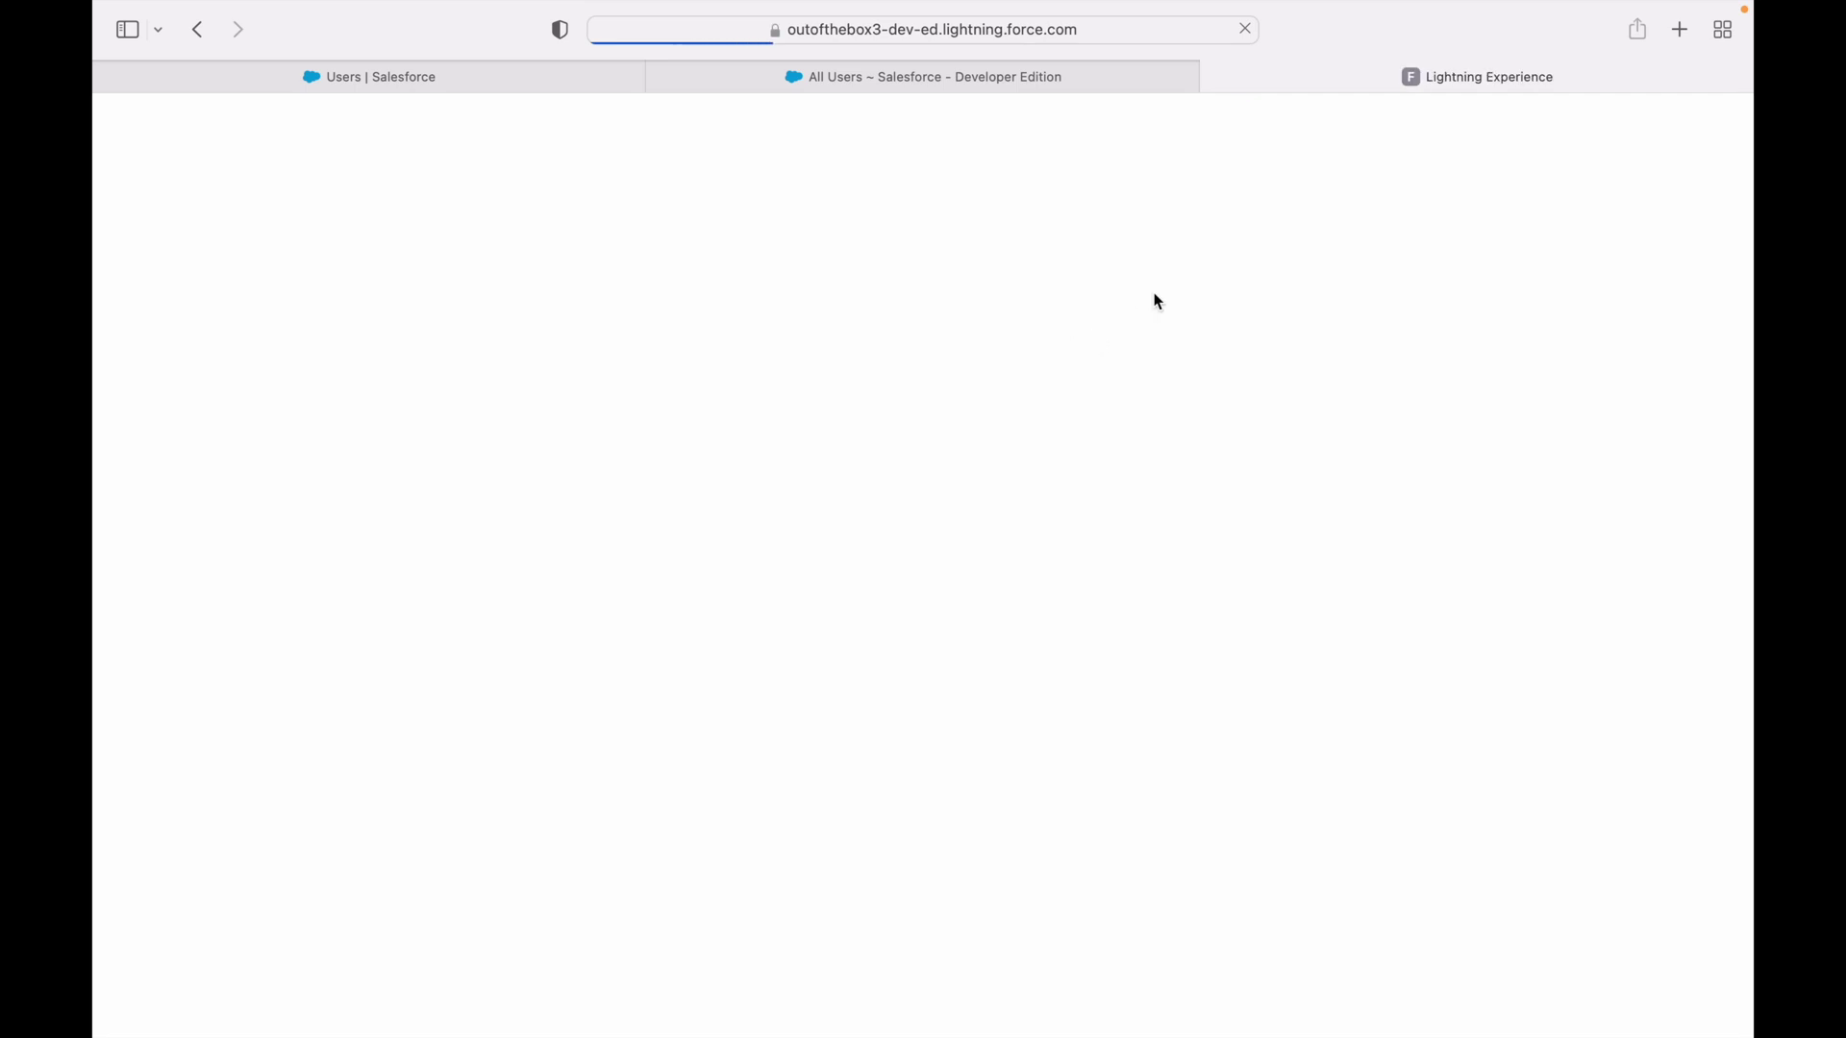
{"action": "key", "text": "ctrl+Up"}
Move the Safari window onto its own desktop in full screen
{"action": "left_click", "coordinate": [1207, 73]}
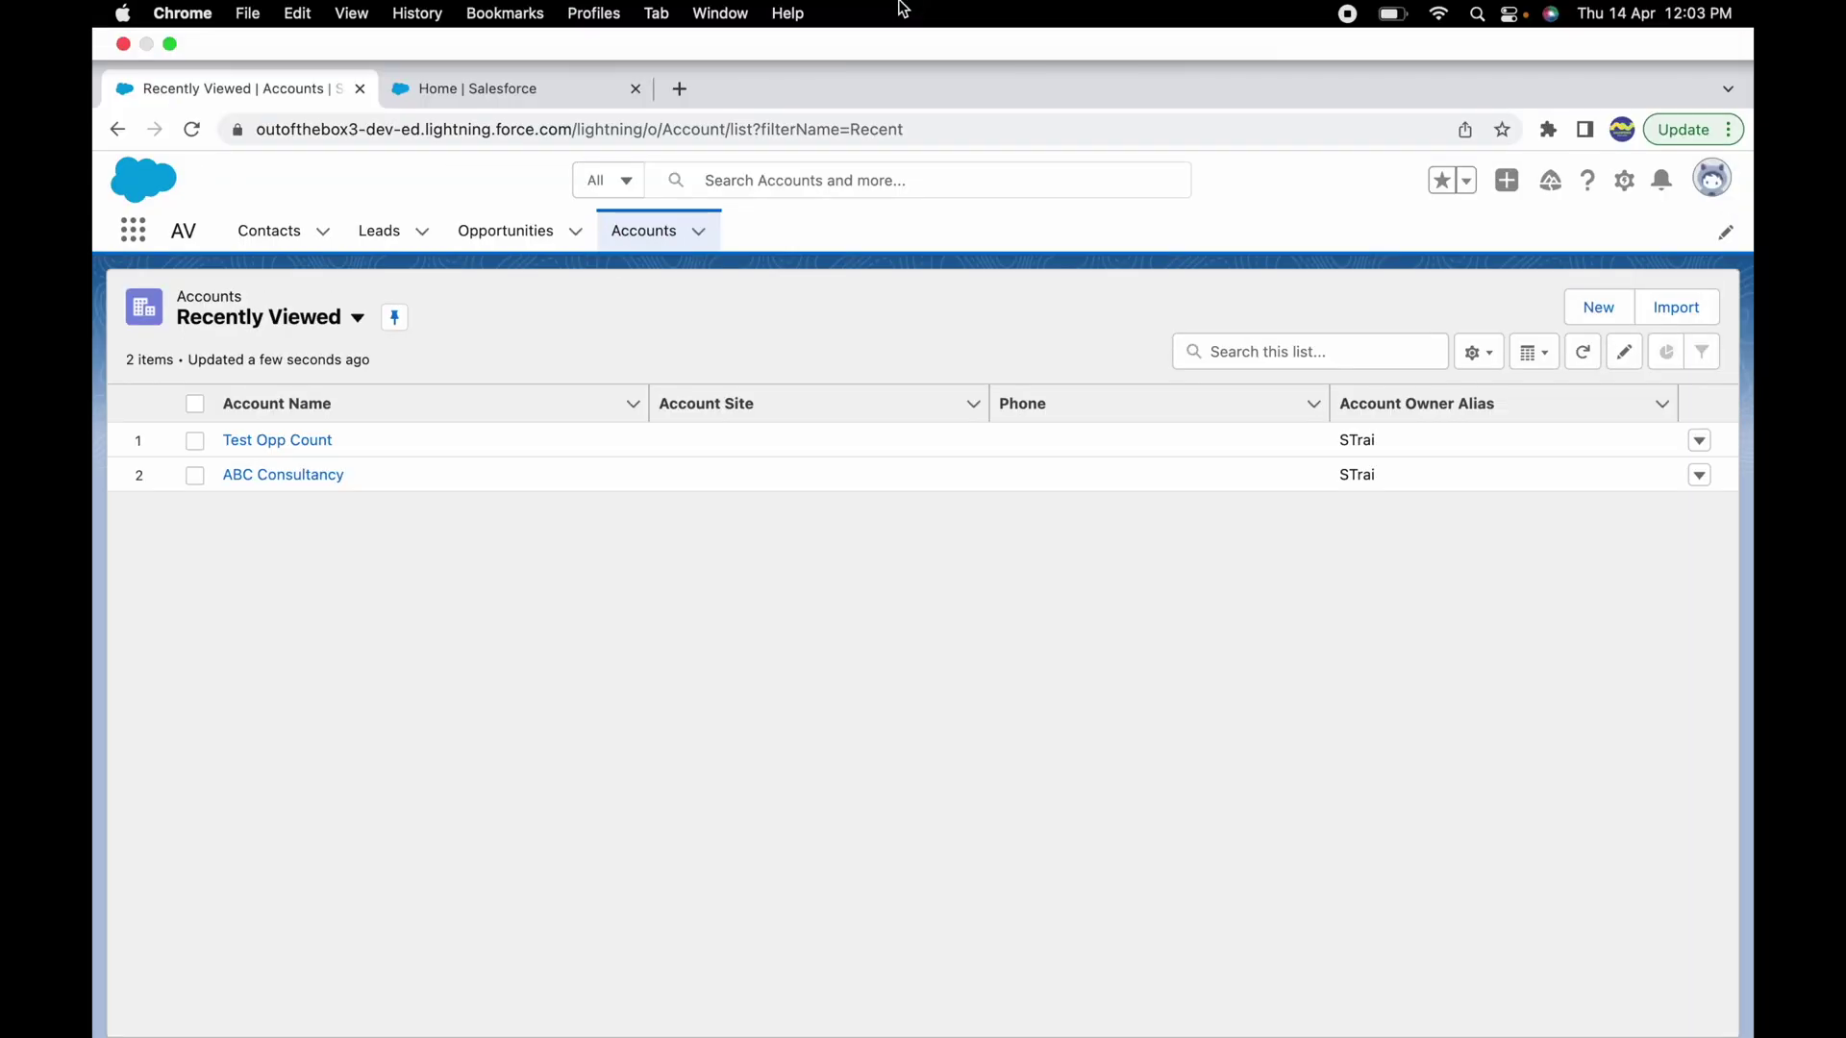
{"action": "key", "text": "ctrl+Up"}
{"action": "left_click_drag", "start_coordinate": [828, 74], "coordinate": [1018, 94]}
{"action": "left_click", "coordinate": [1018, 94]}
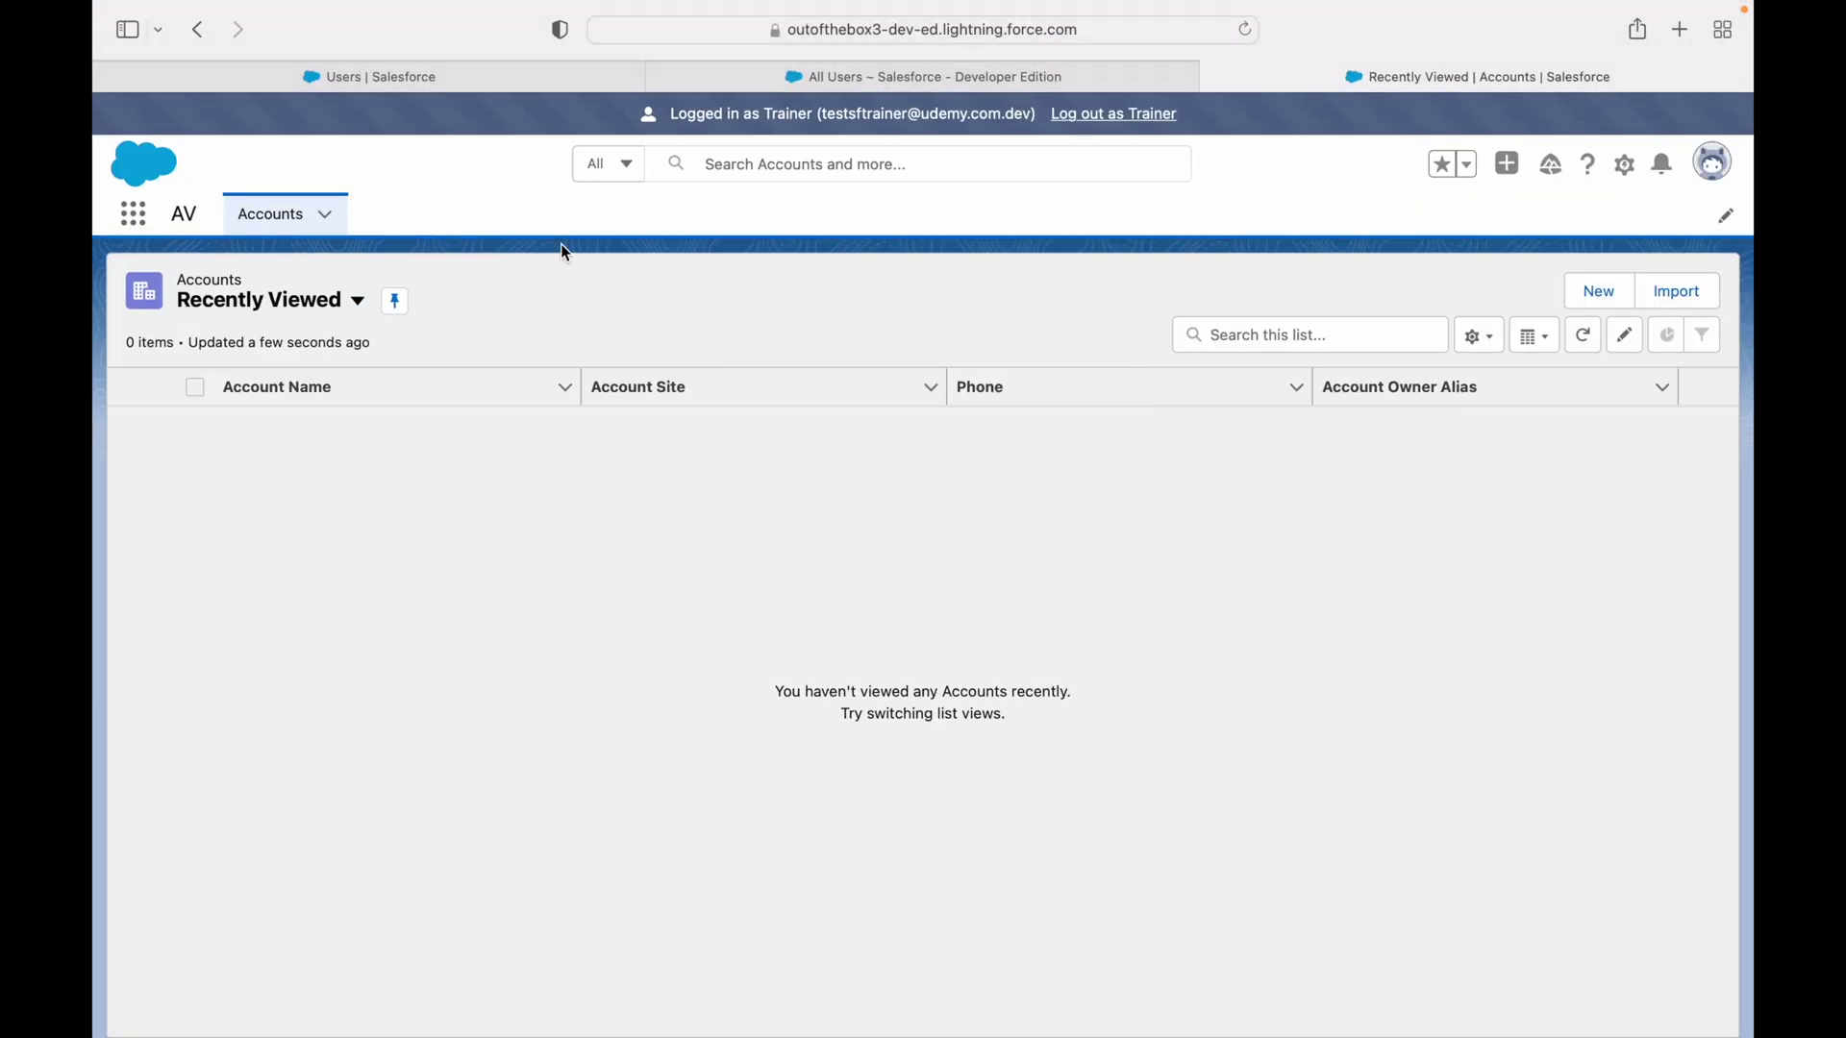
As the test user, open ABC Consultancy from All Accounts and review its Details fields
{"action": "left_click", "coordinate": [315, 323]}
{"action": "left_click", "coordinate": [292, 380]}
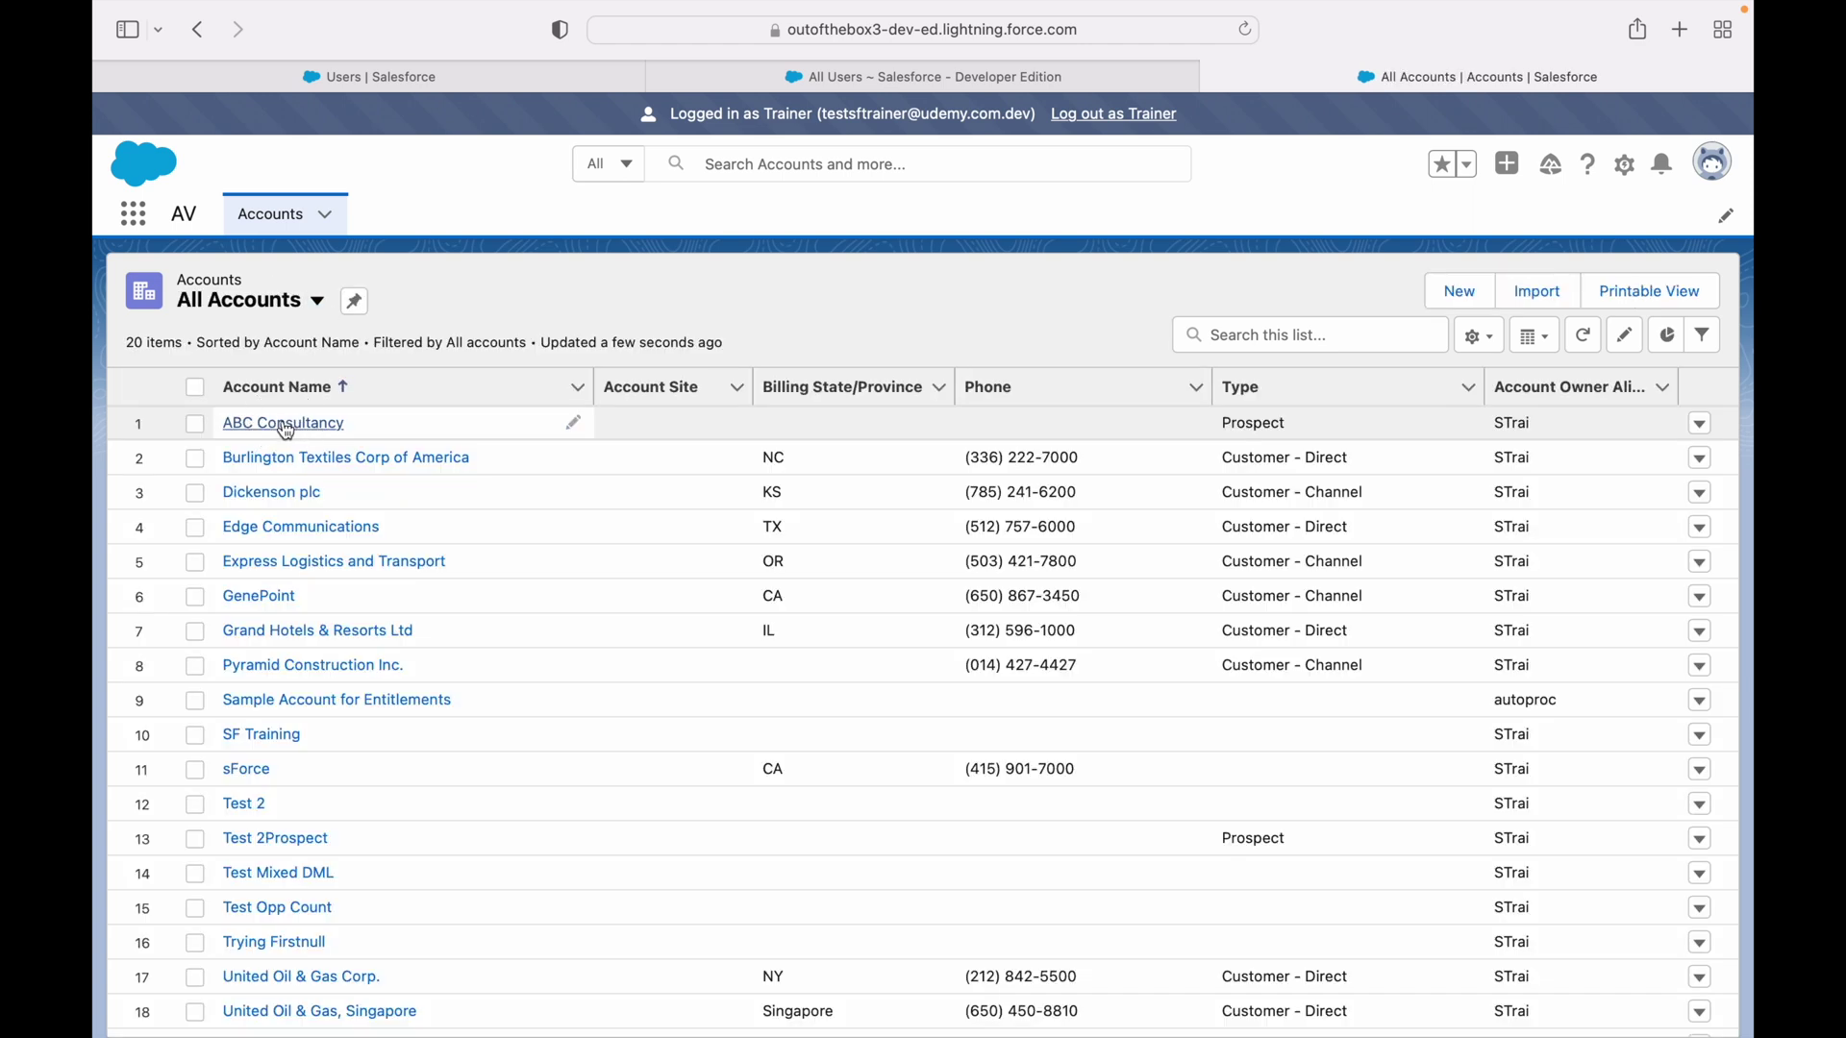
{"action": "left_click", "coordinate": [288, 425]}
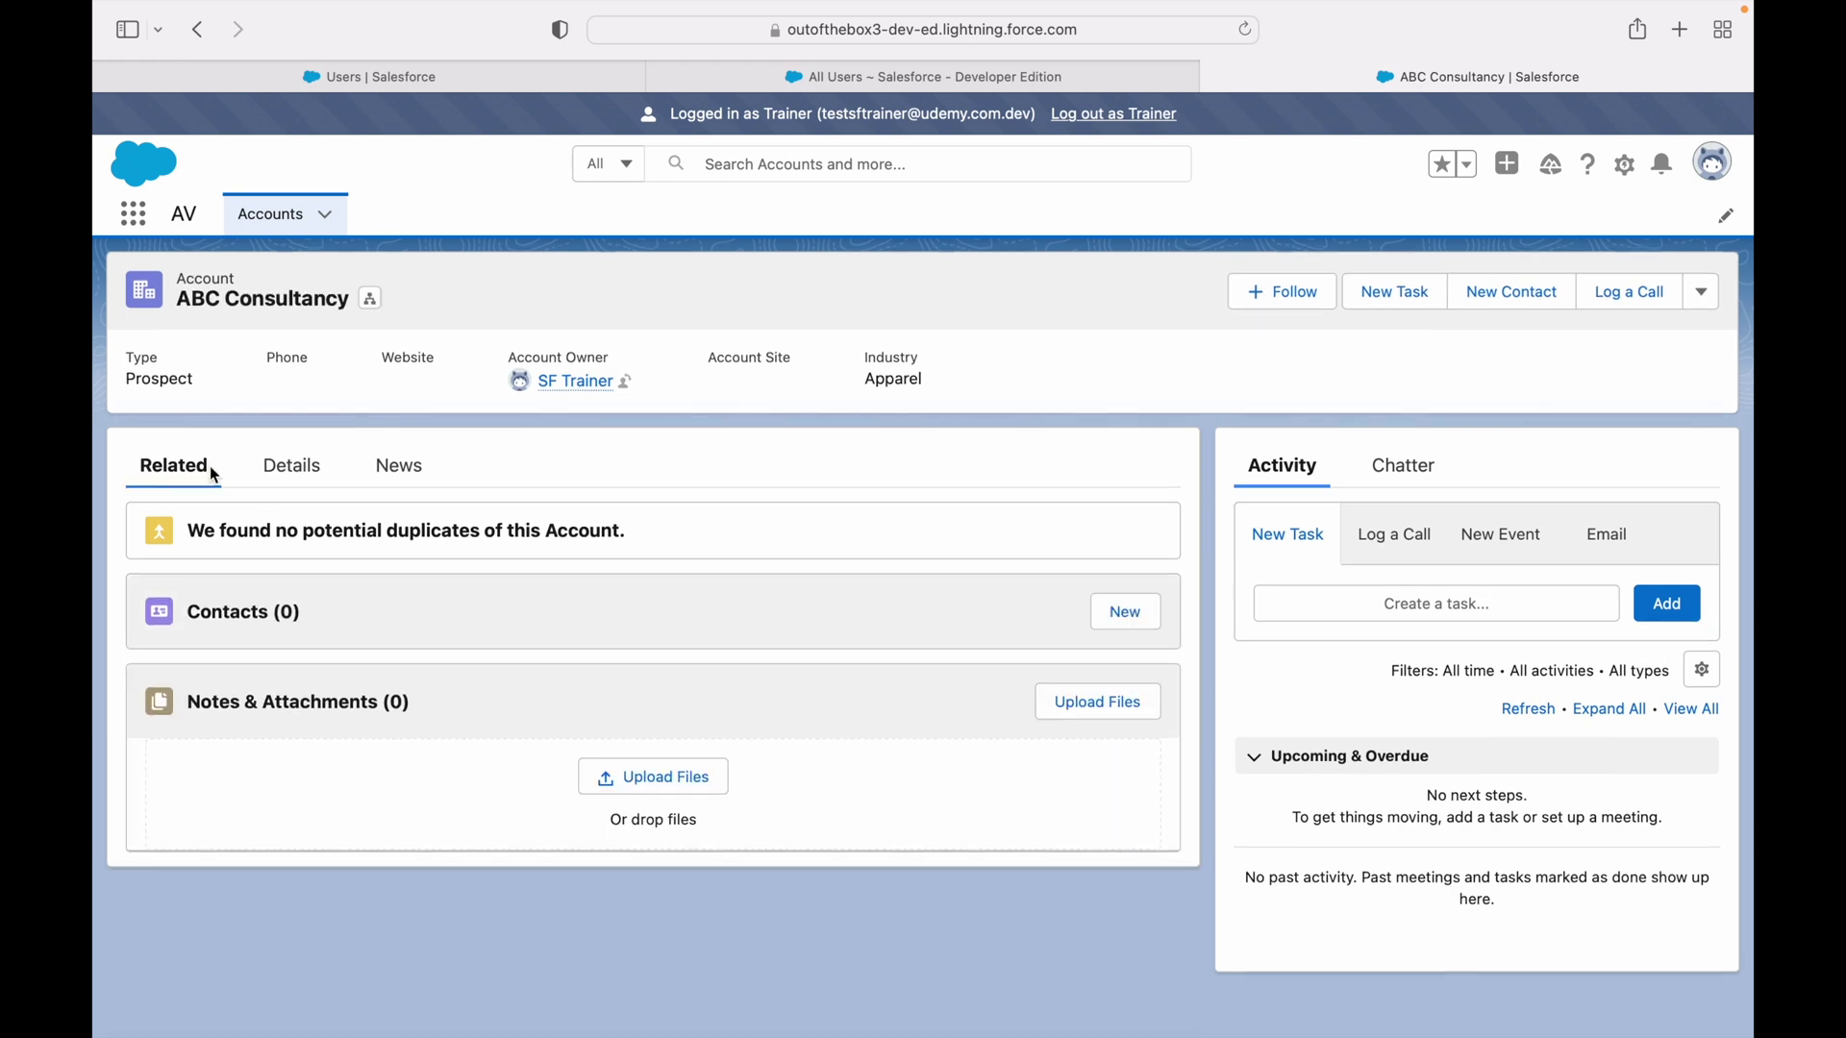
{"action": "left_click", "coordinate": [256, 473]}
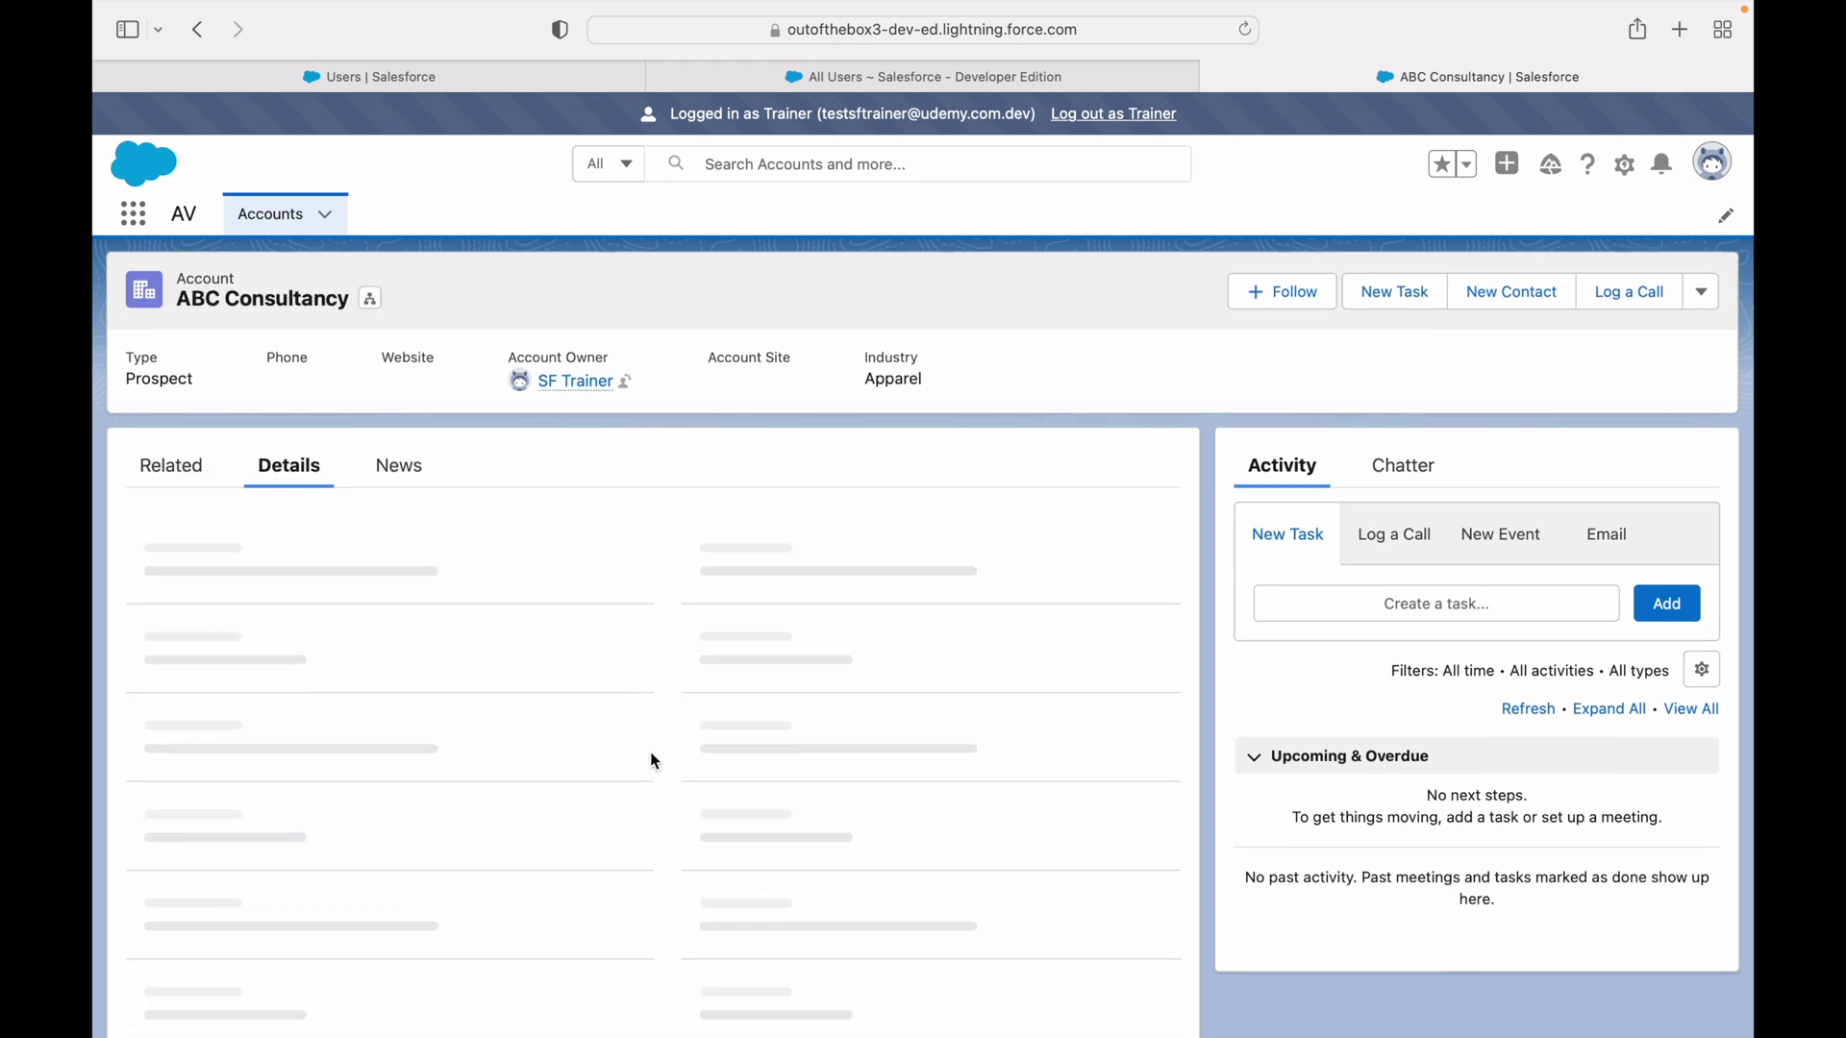
{"action": "scroll", "coordinate": [671, 760], "scroll_direction": "down", "scroll_amount": 5}
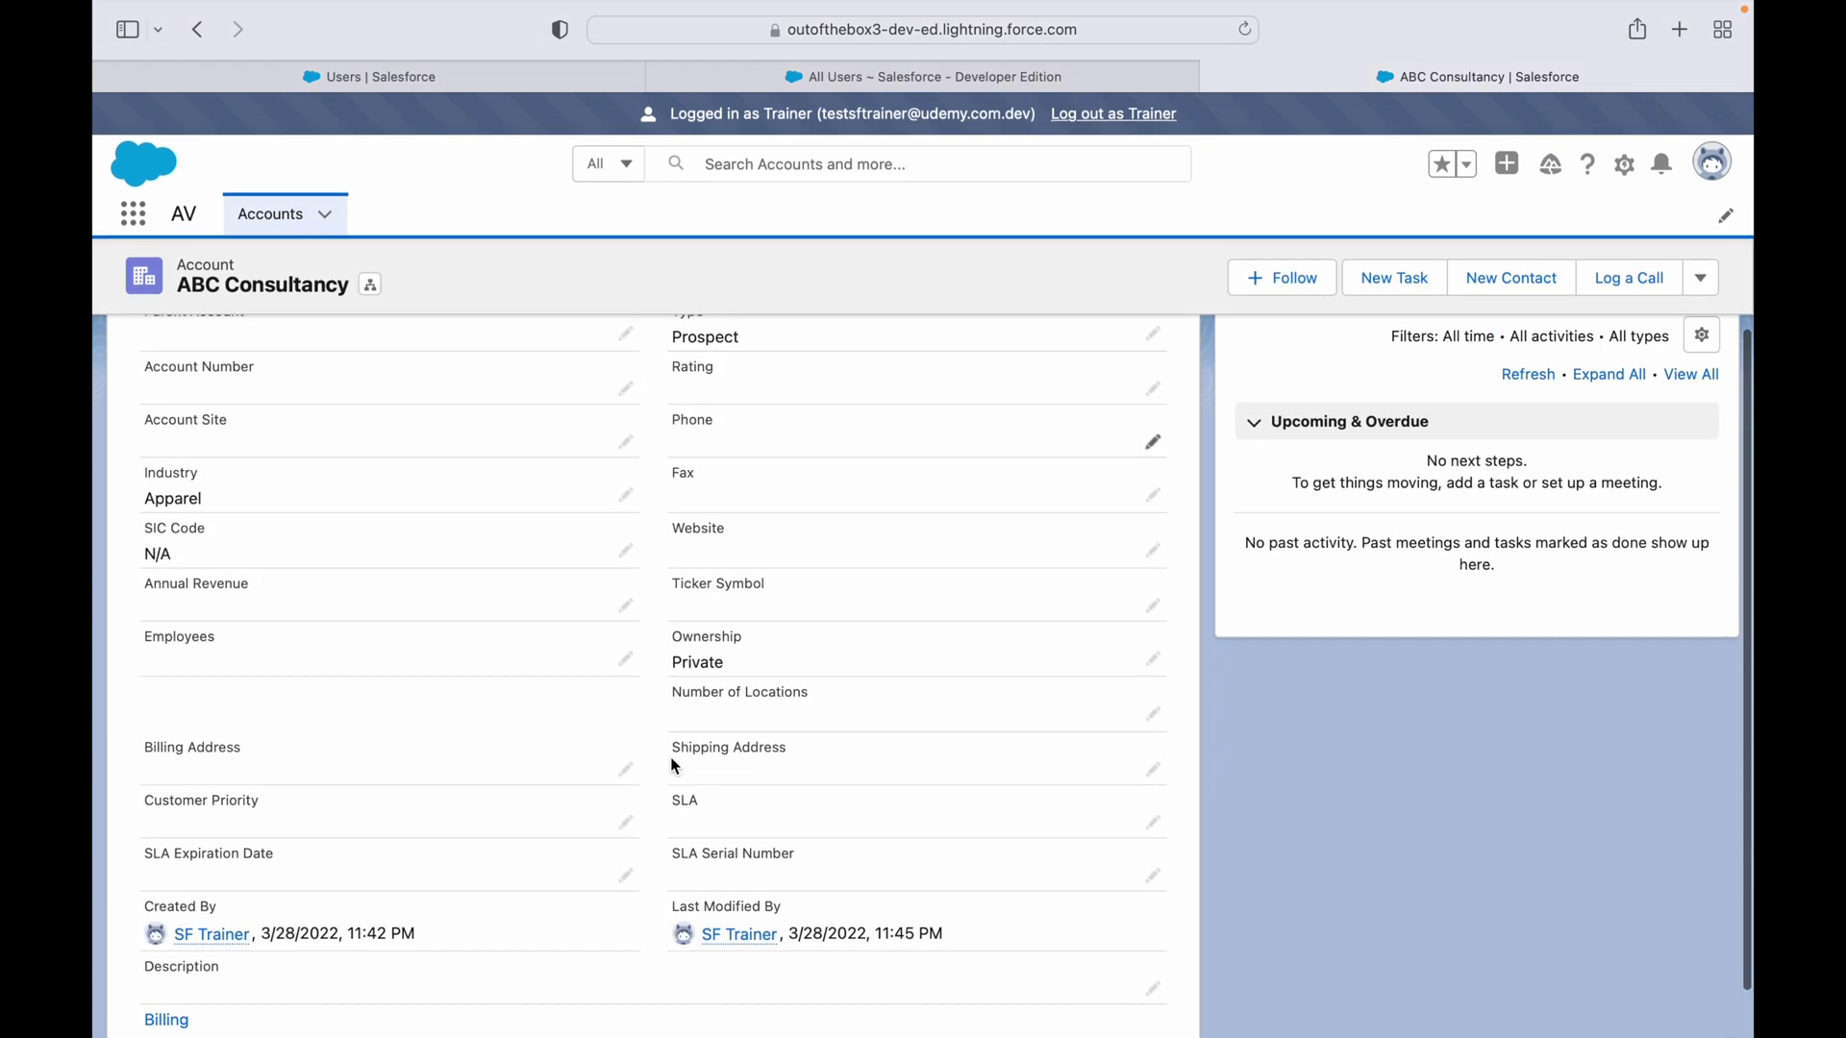
{"action": "scroll", "coordinate": [671, 759], "scroll_direction": "up", "scroll_amount": 5}
{"action": "key", "text": "ctrl+Up"}
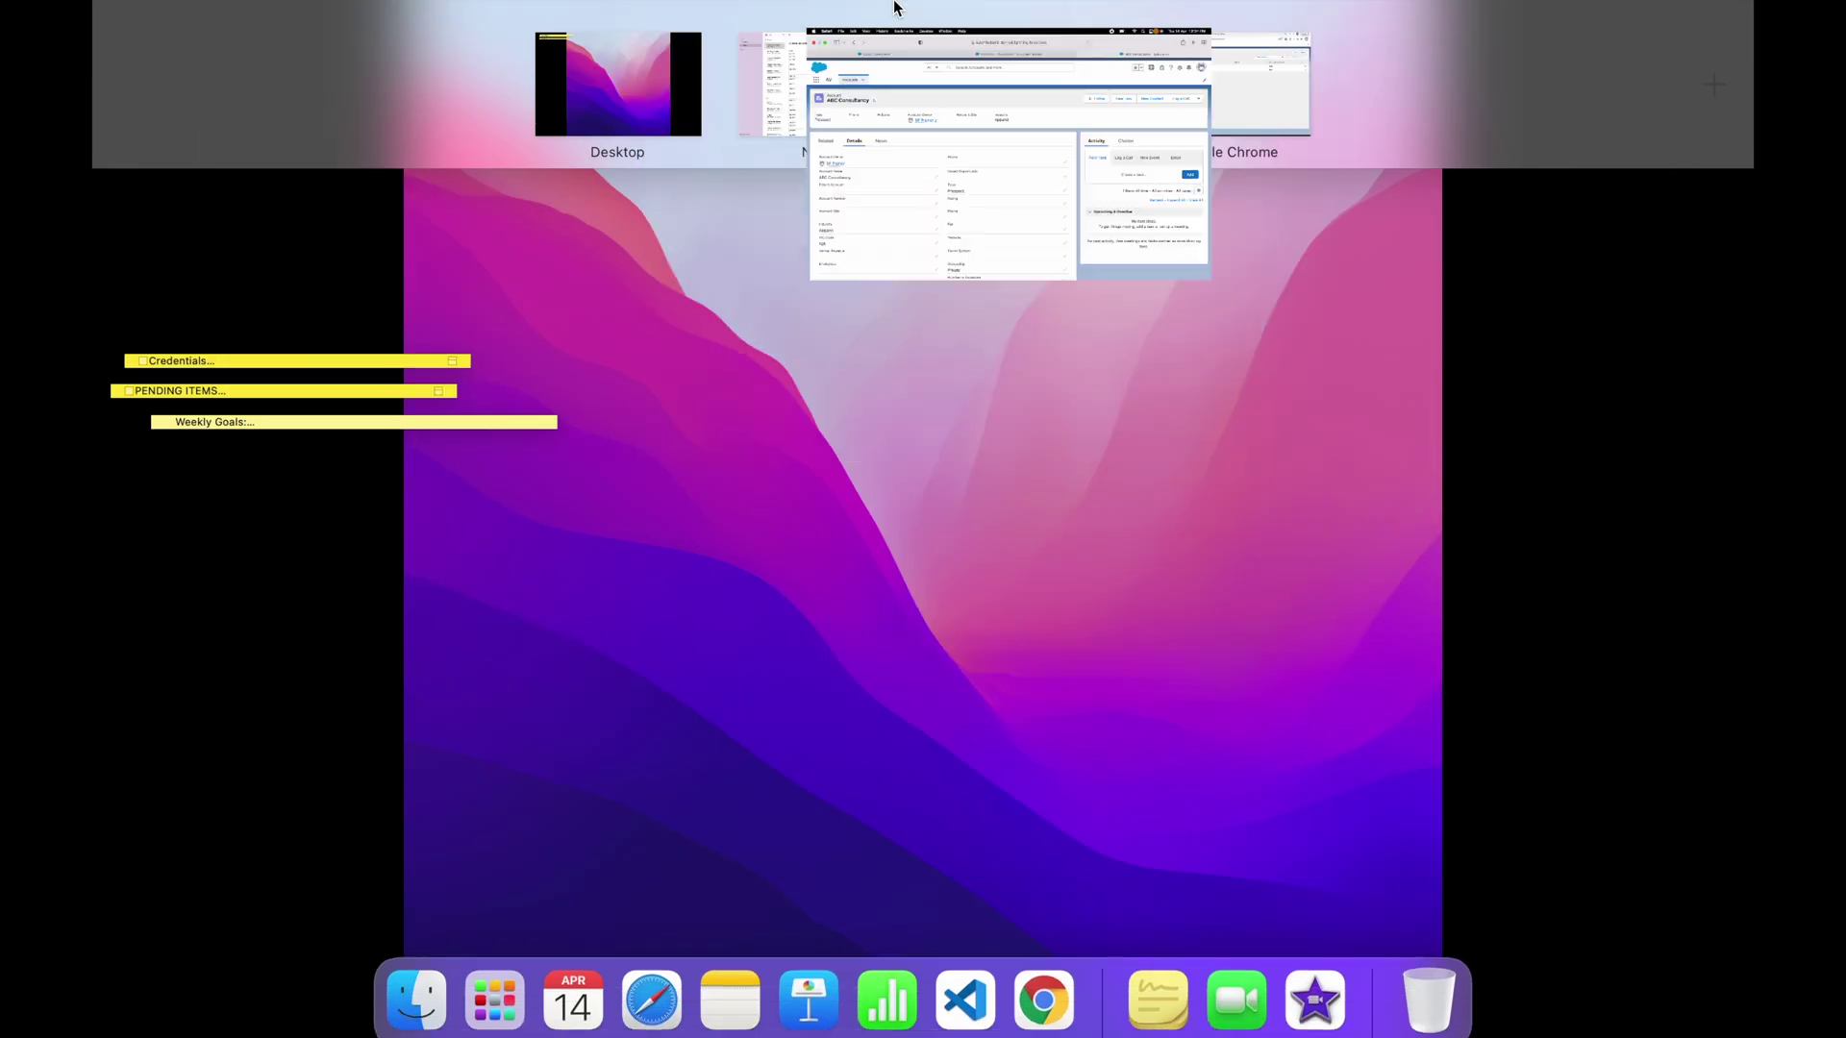
Back in Chrome as administrator, open the ABC Consultancy account from Recently Viewed
{"action": "left_click", "coordinate": [1167, 112]}
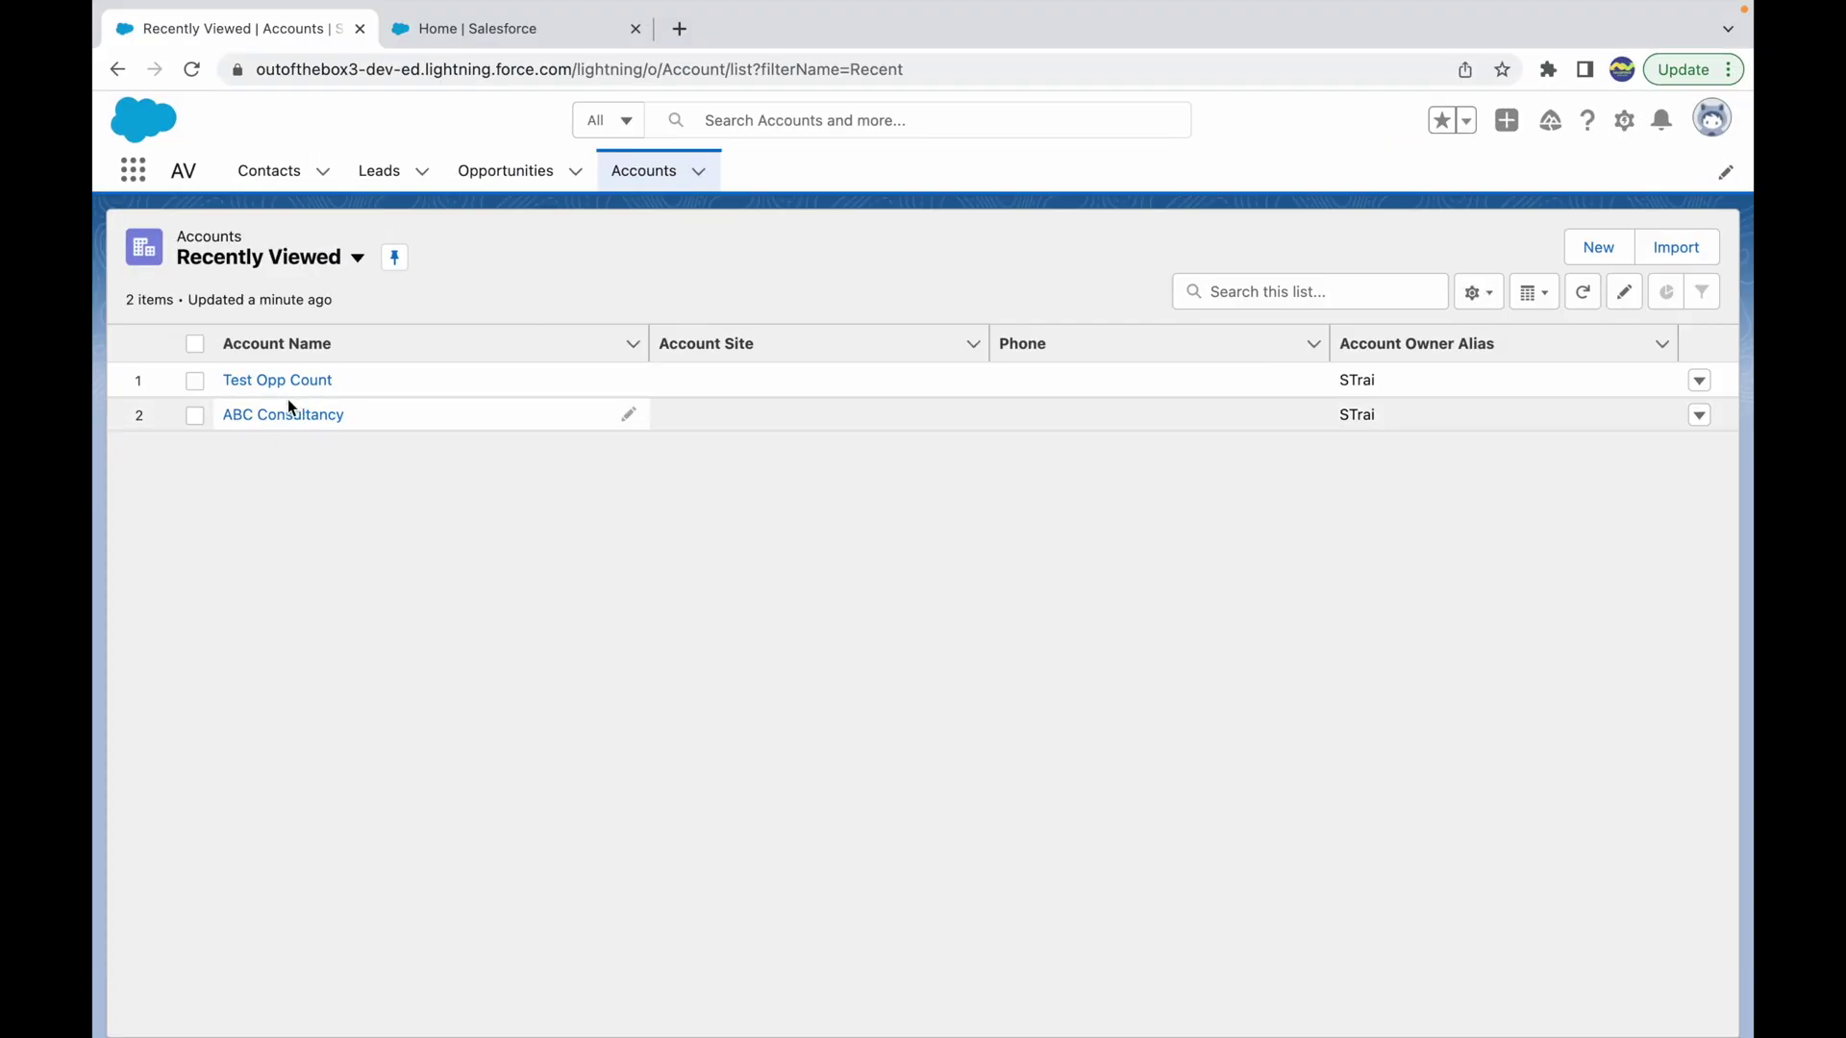
{"action": "left_click", "coordinate": [269, 382]}
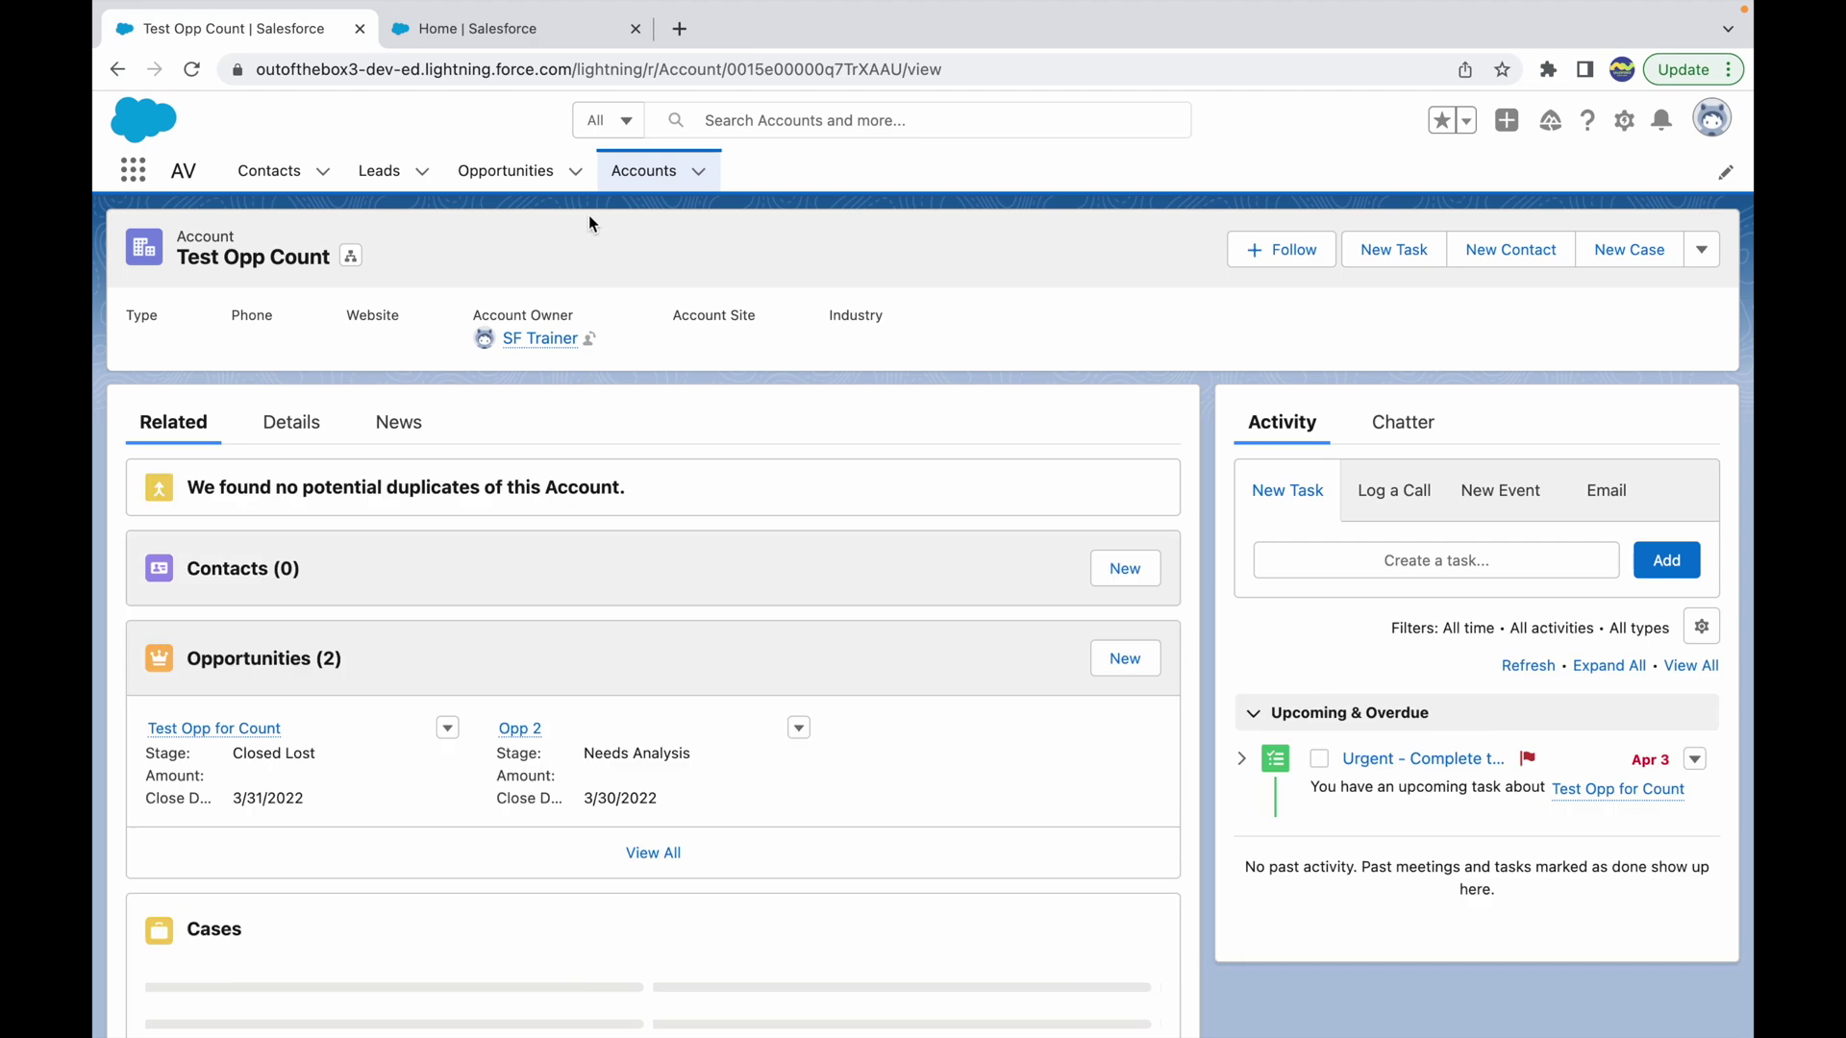
{"action": "left_click", "coordinate": [643, 175]}
{"action": "left_click", "coordinate": [262, 424]}
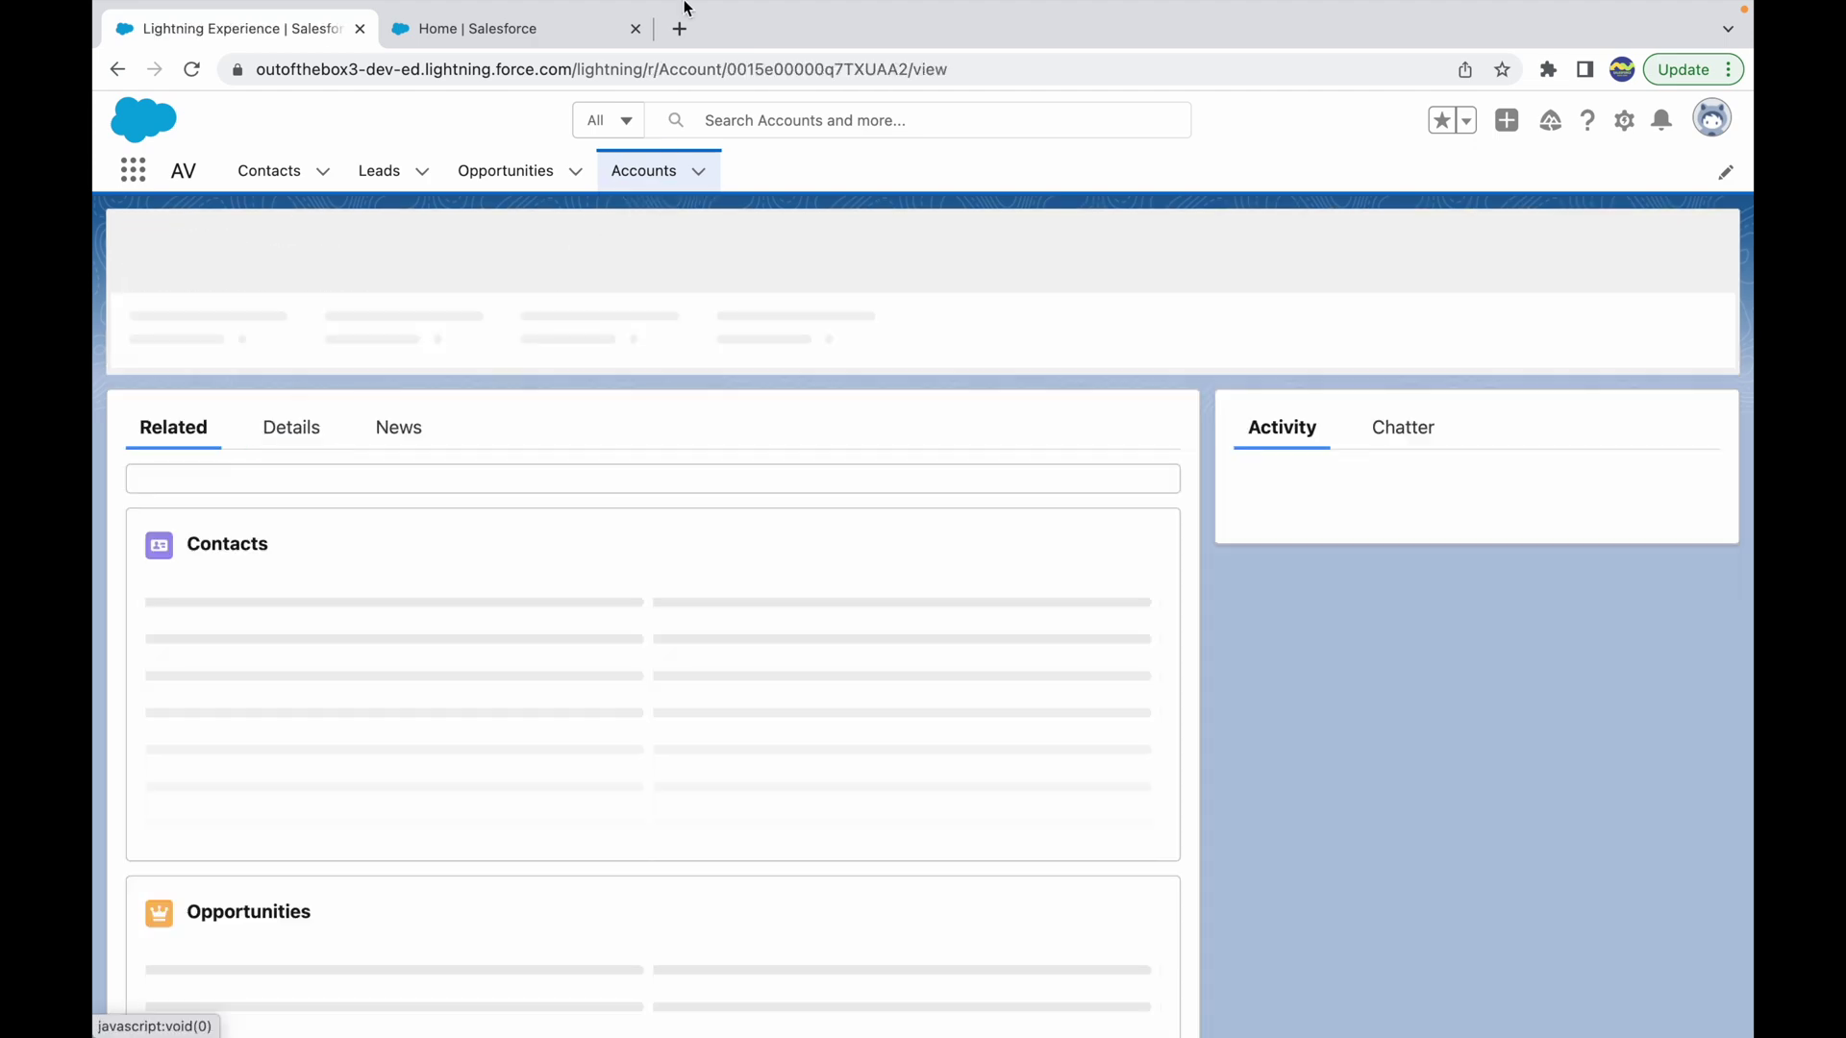
{"action": "key", "text": "ctrl+Up"}
{"action": "left_click", "coordinate": [824, 83]}
{"action": "key", "text": "ctrl+Up"}
{"action": "left_click", "coordinate": [1224, 82]}
Review ABC Consultancy's Details fields, including Account Site, then return to Setup Home
{"action": "left_click", "coordinate": [290, 427]}
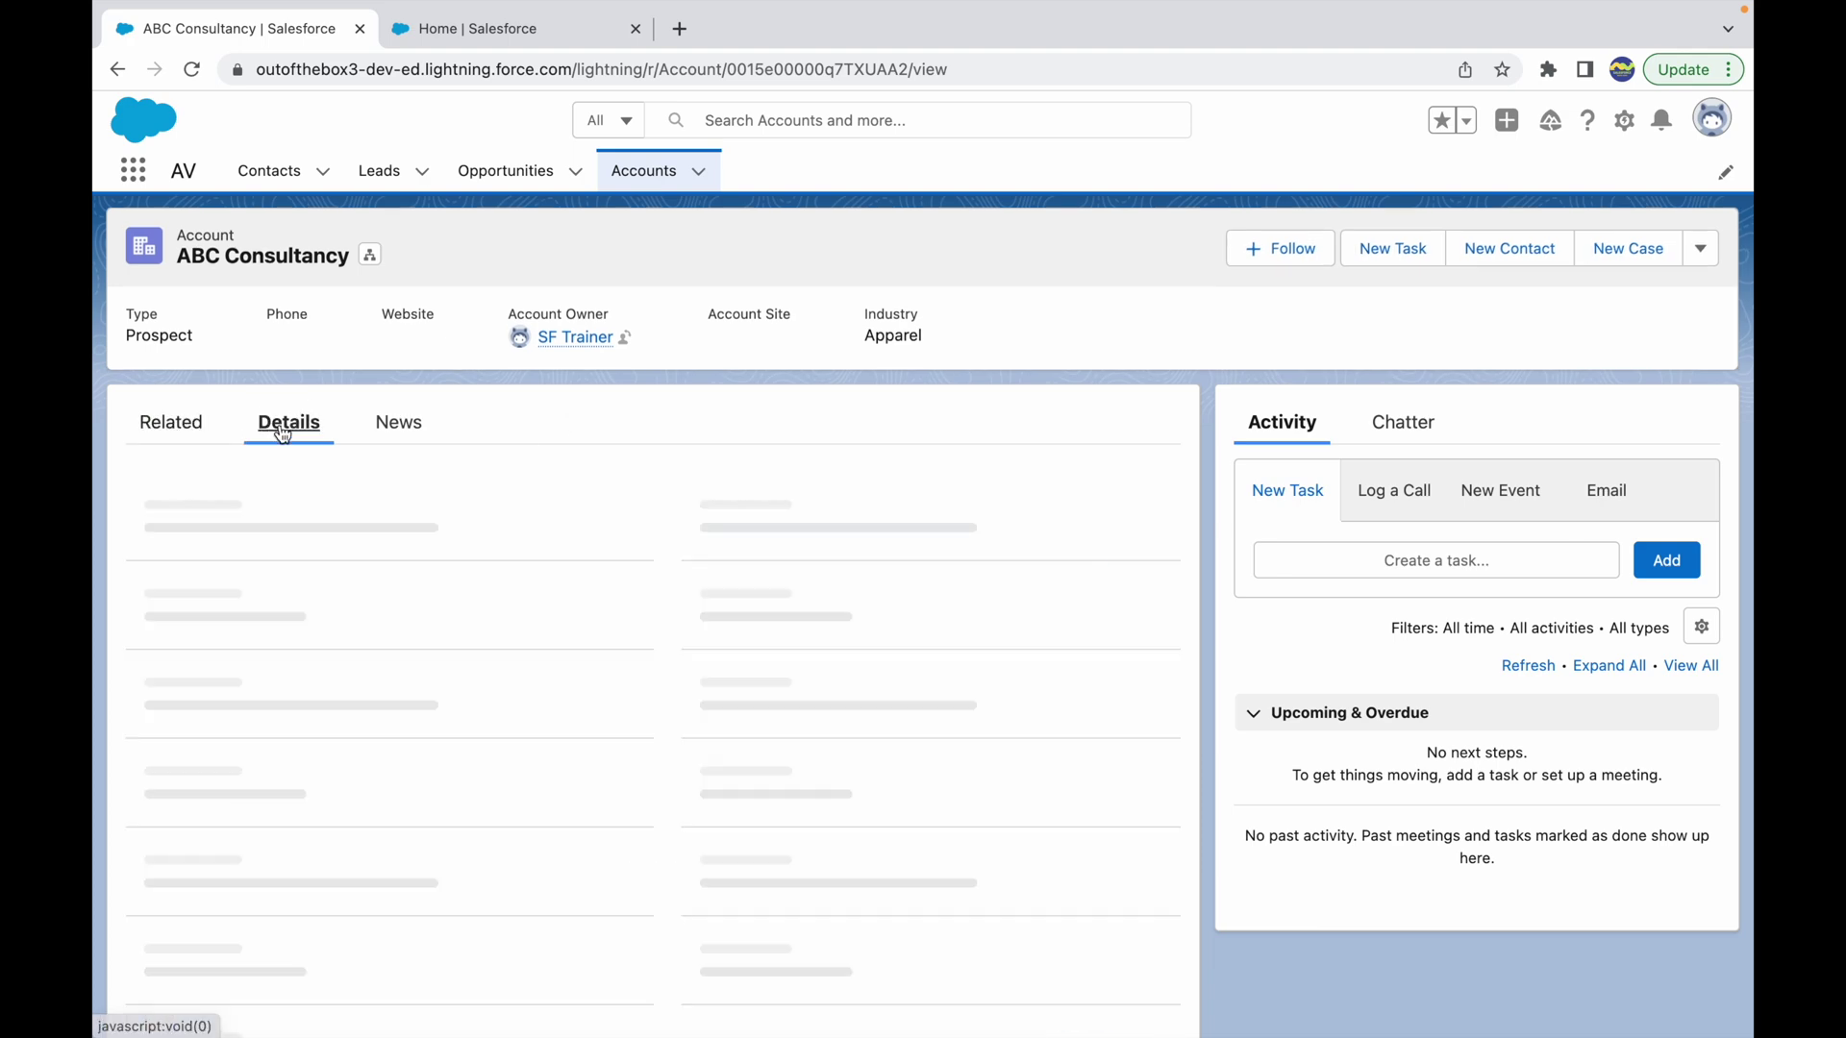
{"action": "scroll", "coordinate": [655, 713], "scroll_direction": "down", "scroll_amount": 4}
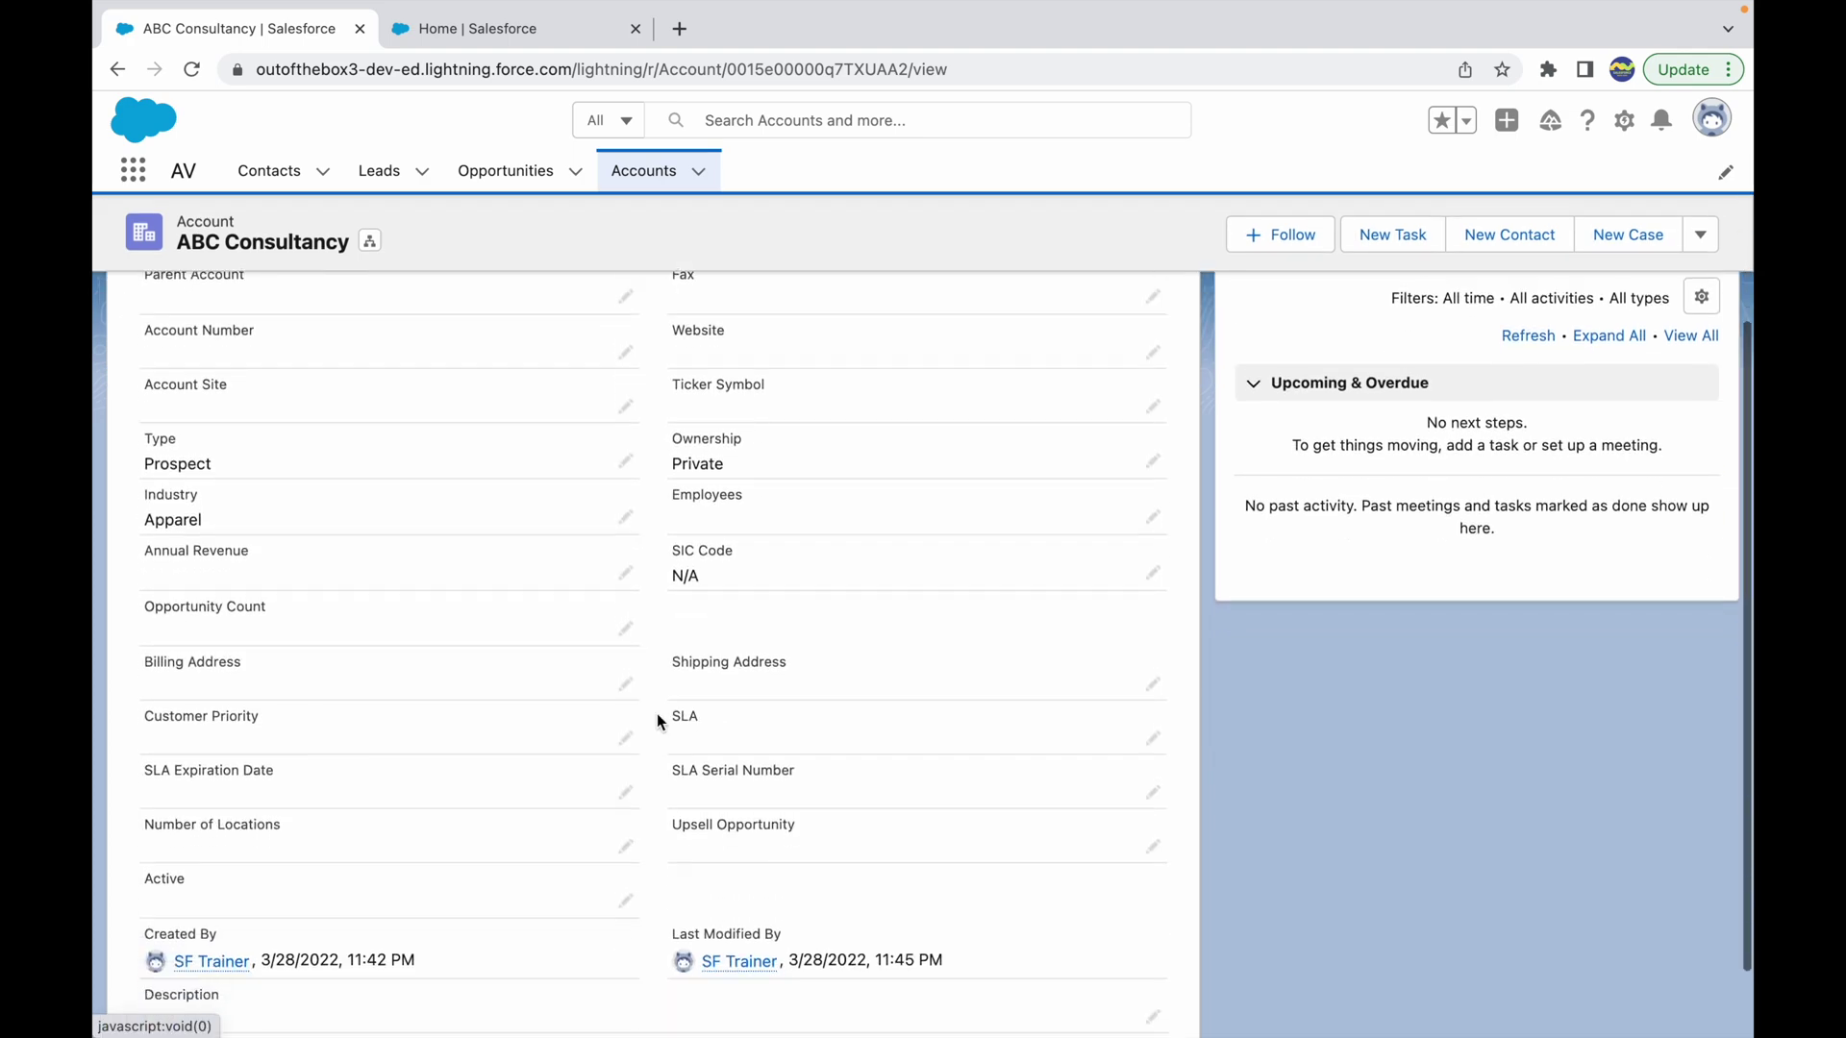
{"action": "scroll", "coordinate": [656, 713], "scroll_direction": "up", "scroll_amount": 4}
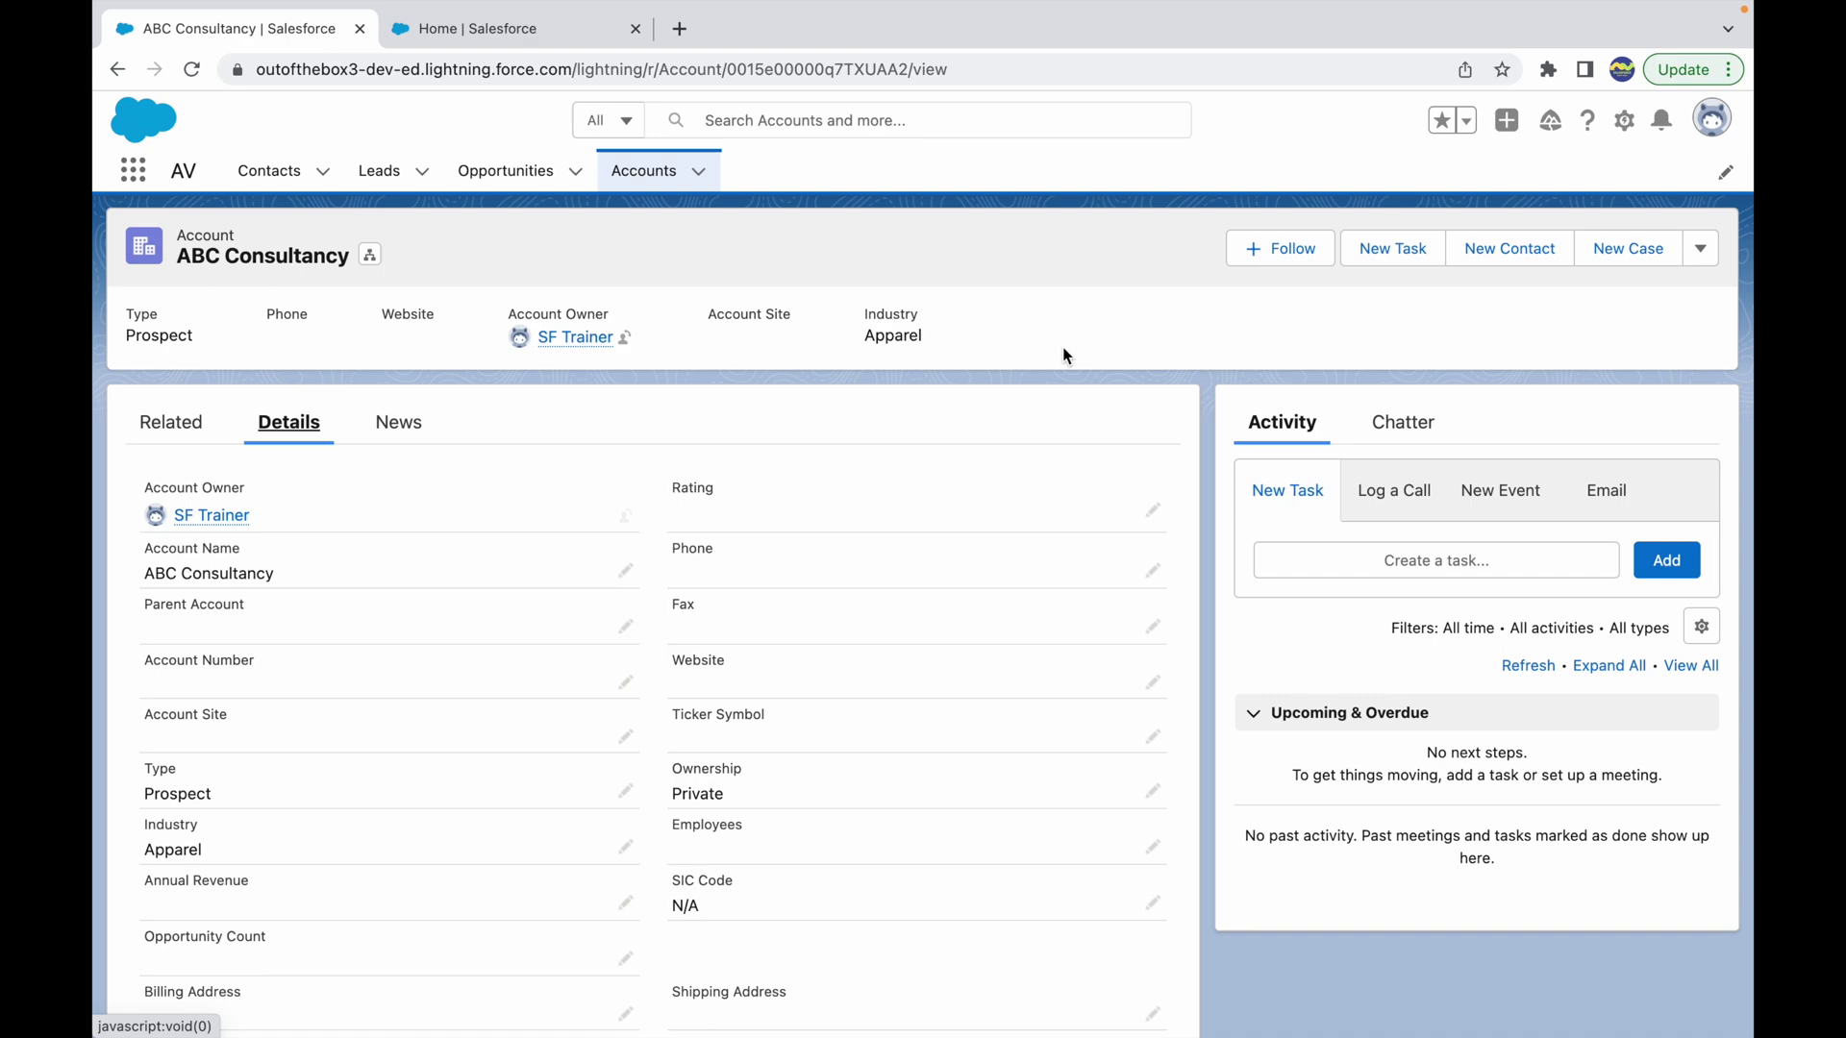
{"action": "left_click", "coordinate": [487, 24]}
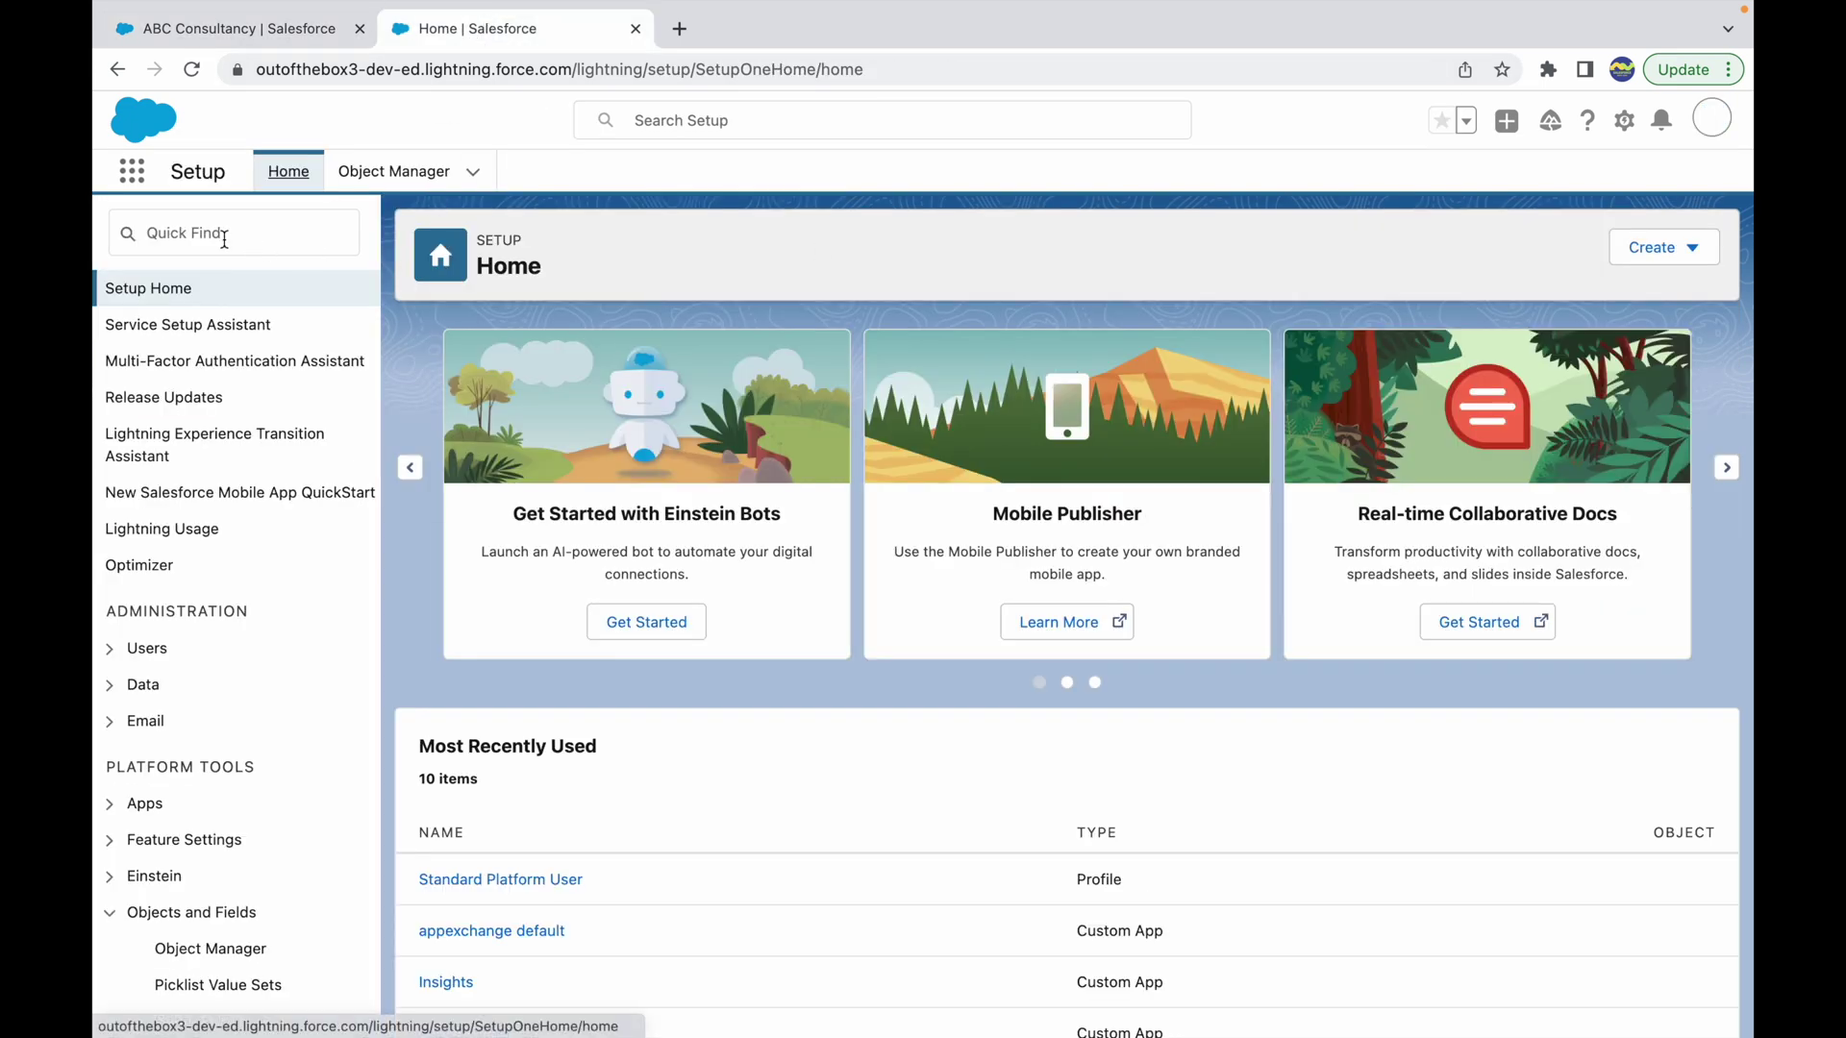
In Object Manager, open the Account object and its Page Layouts list
{"action": "left_click", "coordinate": [394, 171]}
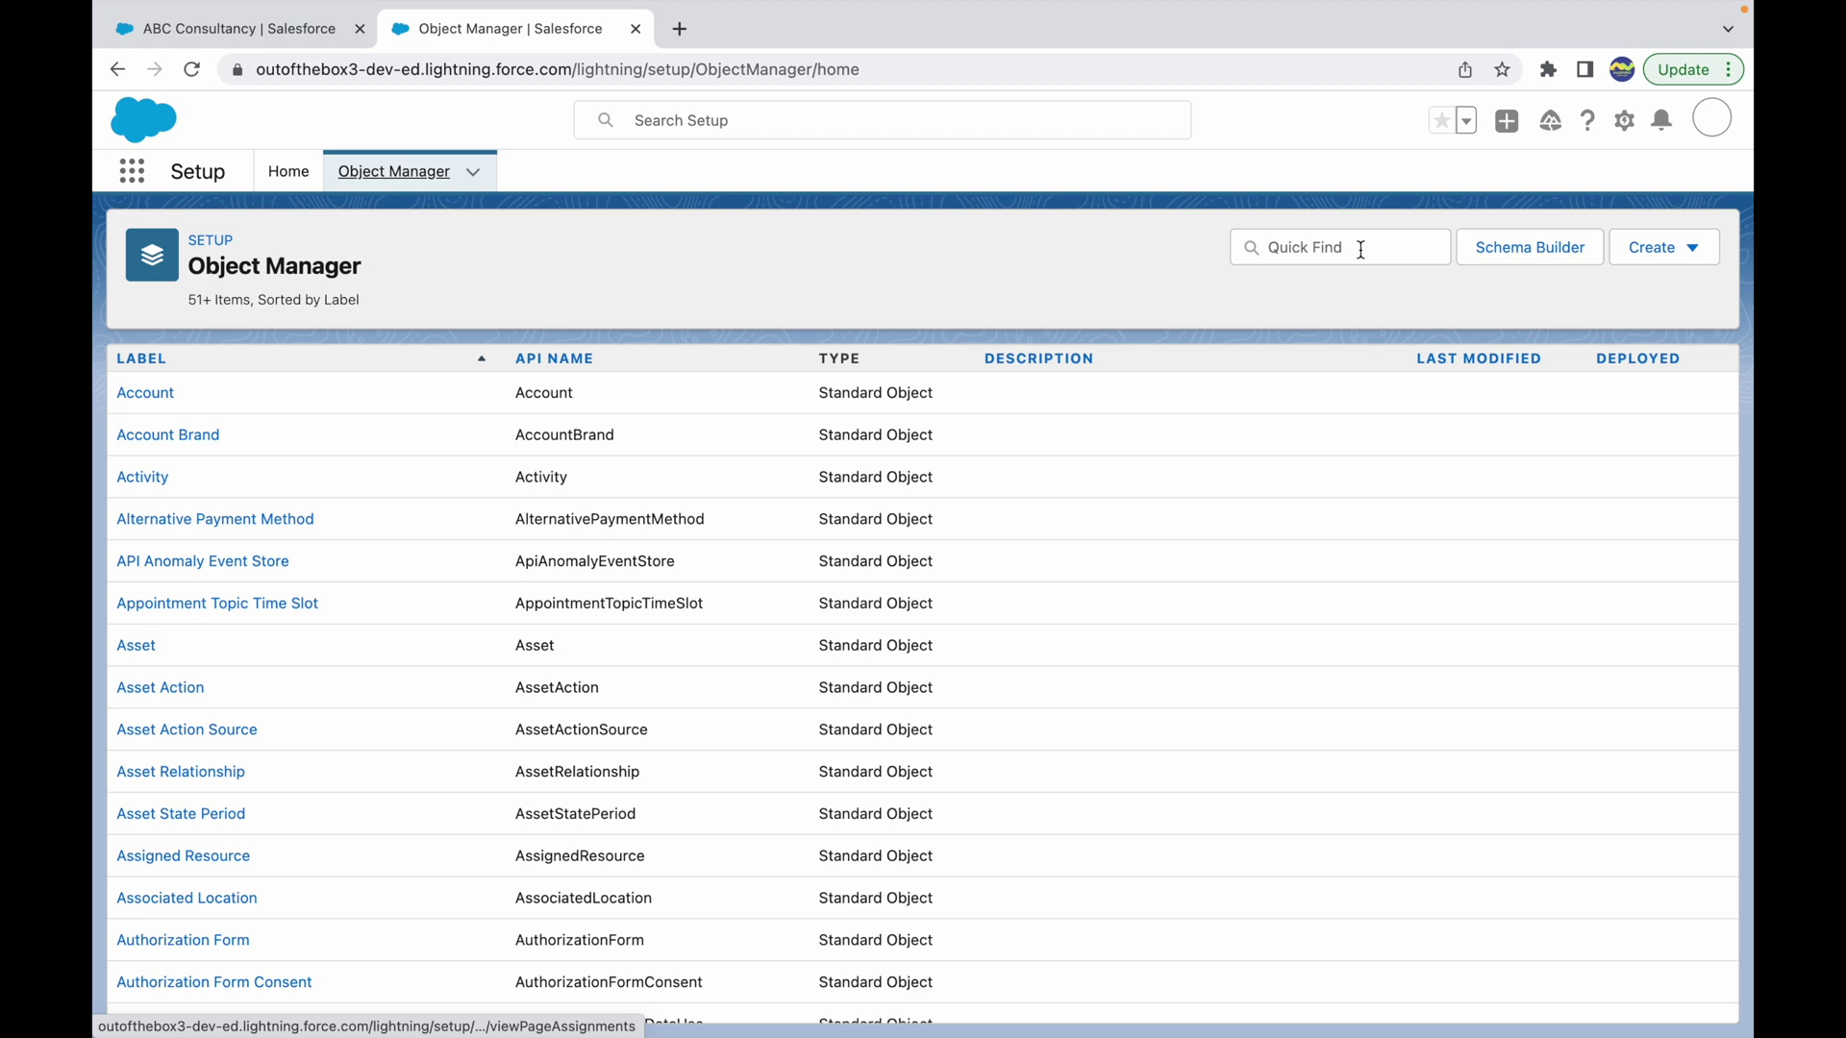
{"action": "left_click", "coordinate": [136, 395]}
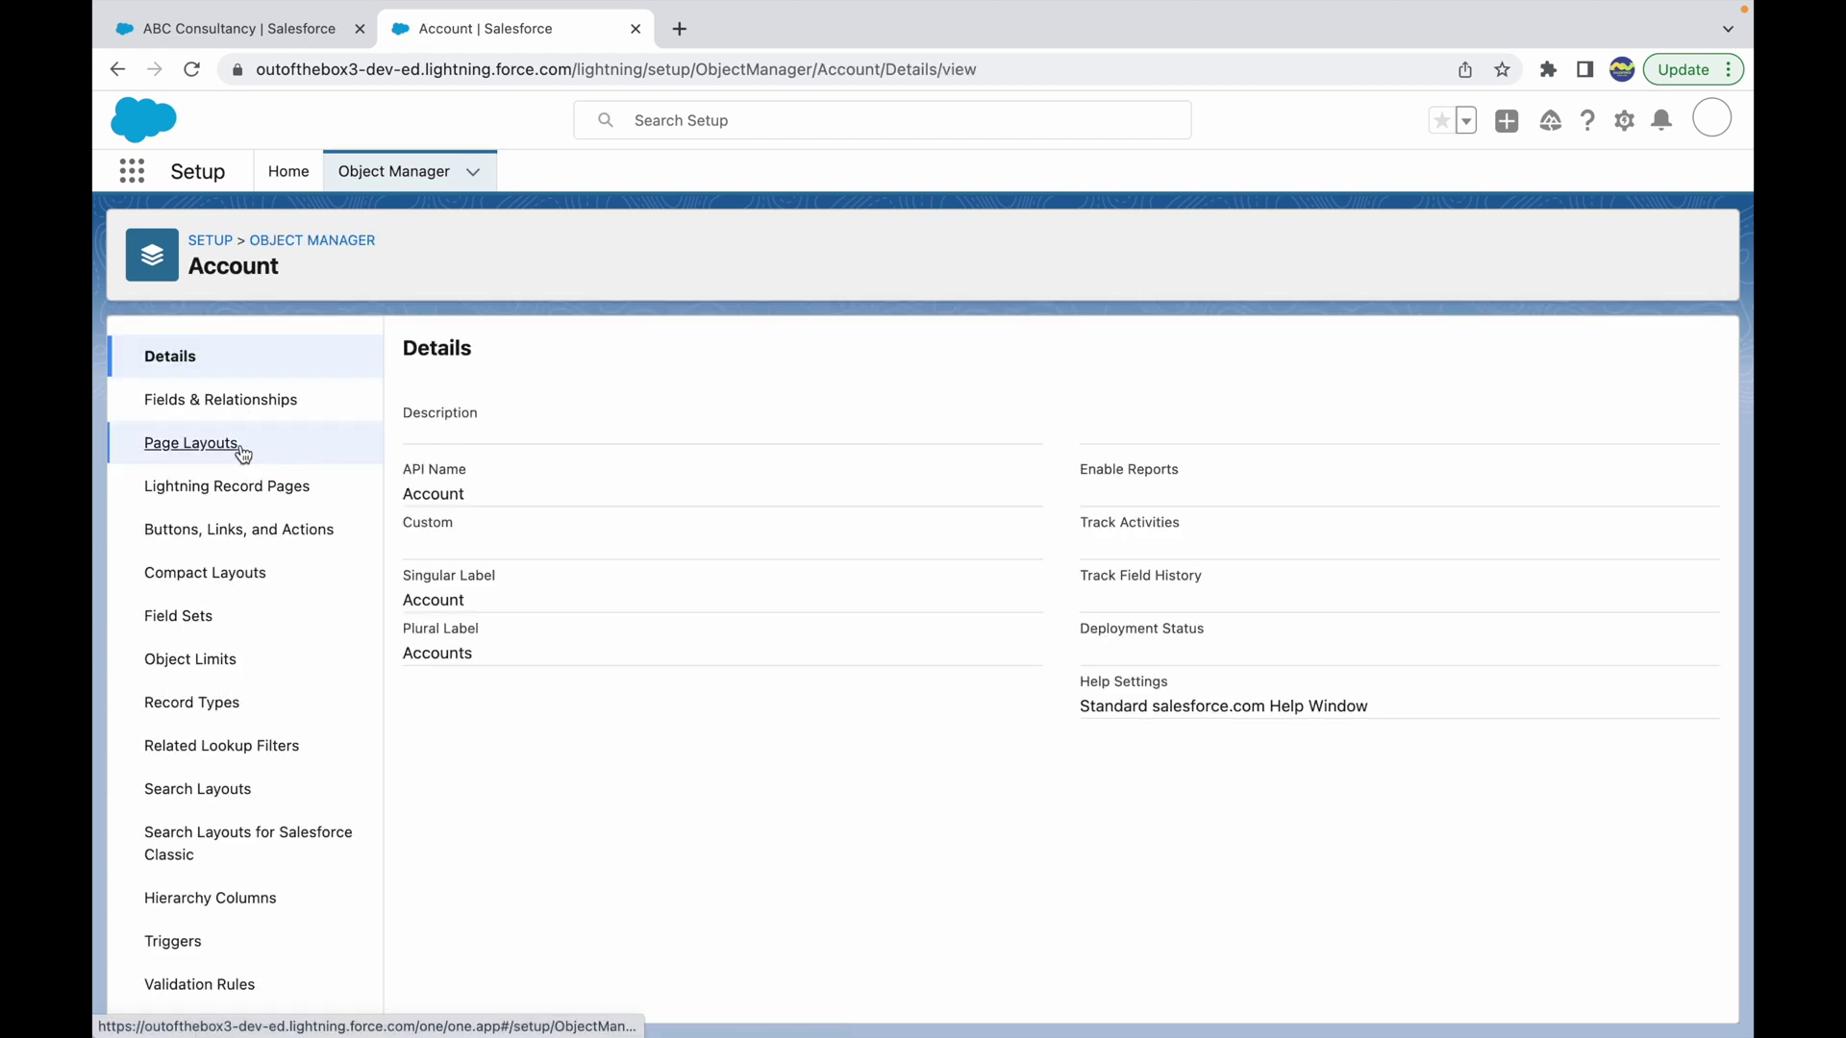
{"action": "left_click", "coordinate": [241, 446]}
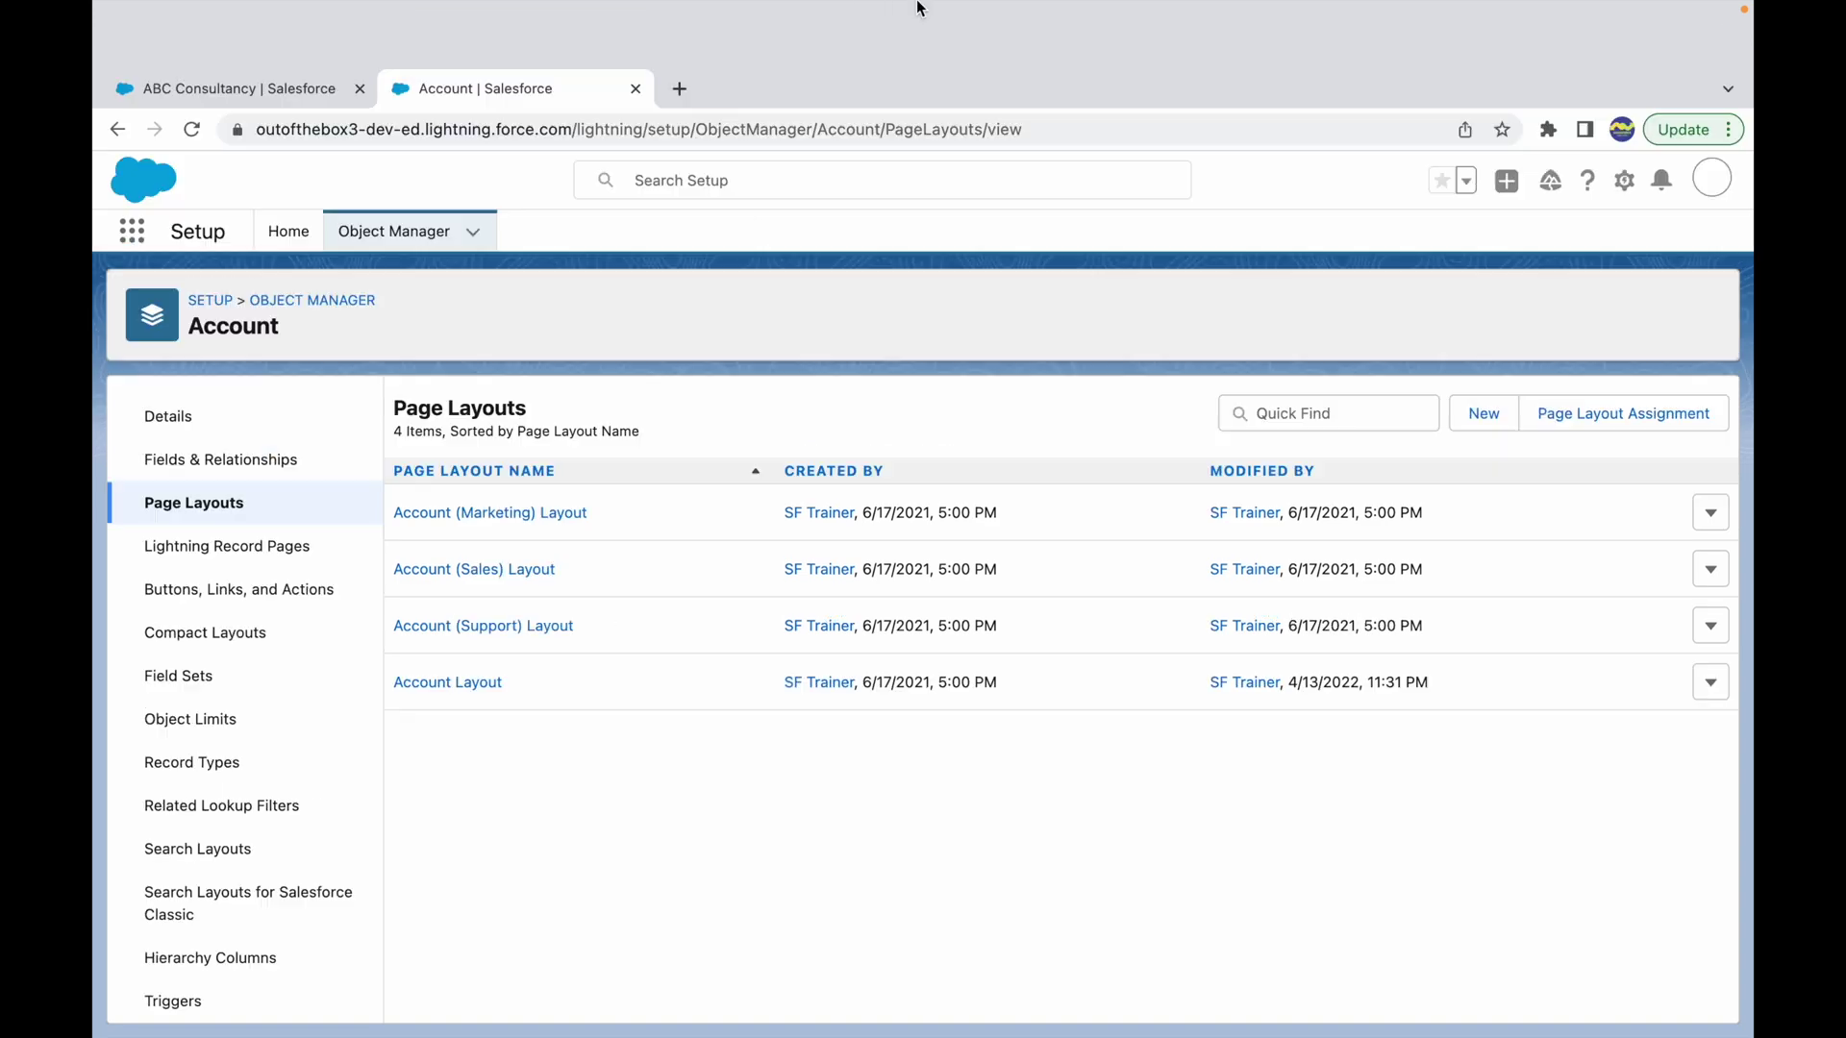
{"action": "key", "text": "ctrl+Up"}
{"action": "left_click", "coordinate": [966, 85]}
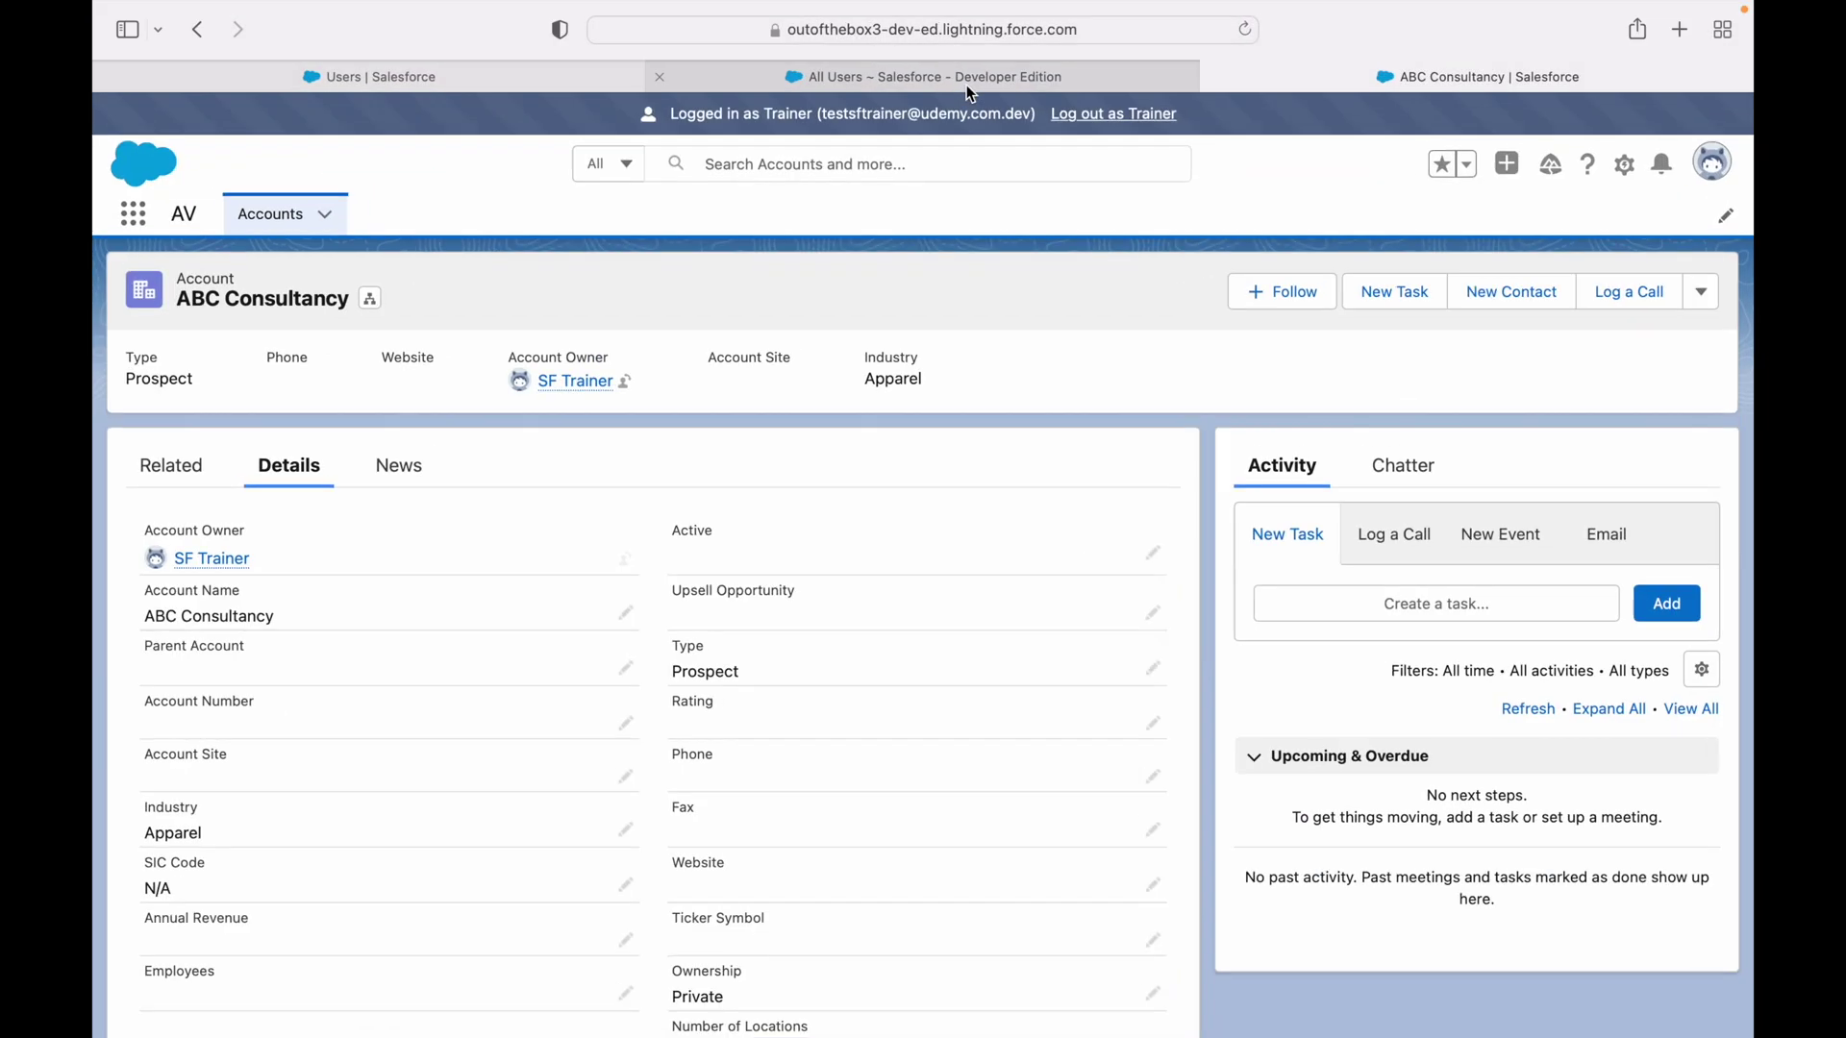
{"action": "key", "text": "ctrl+Up"}
{"action": "left_click", "coordinate": [1054, 112]}
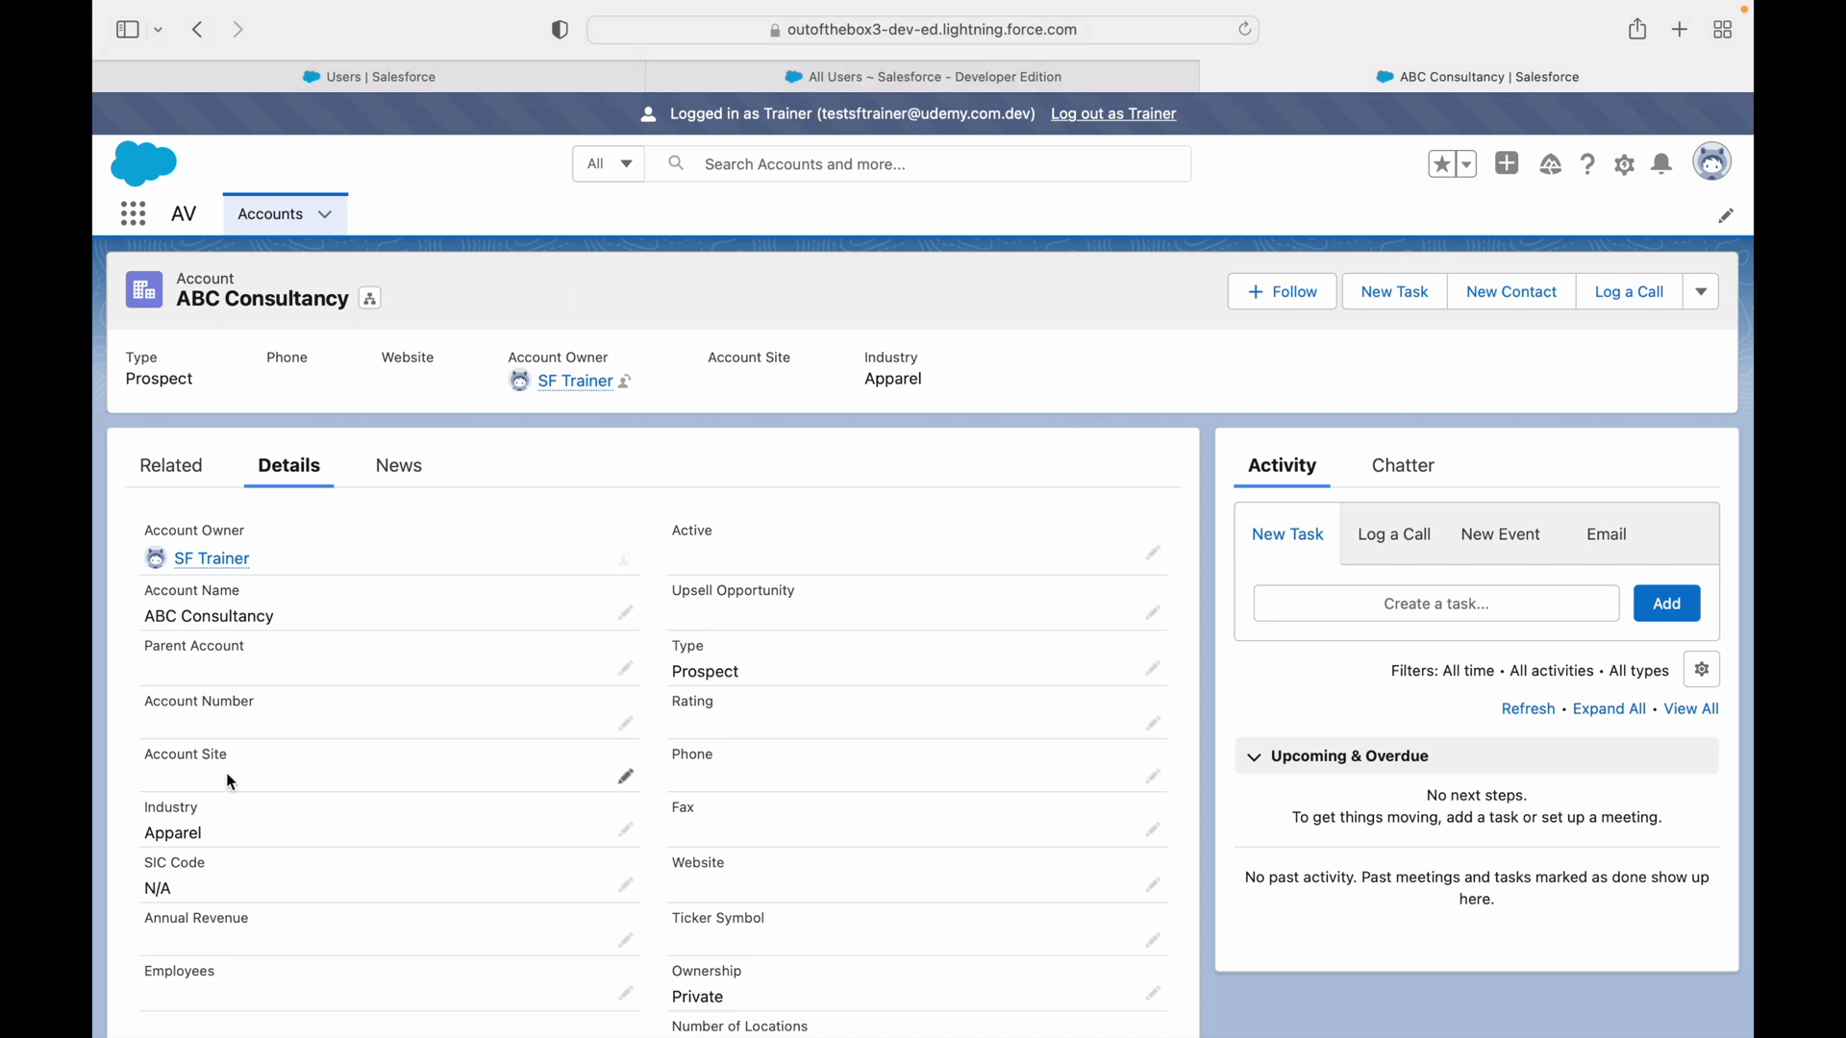
{"action": "left_click_drag", "start_coordinate": [240, 766], "coordinate": [135, 756]}
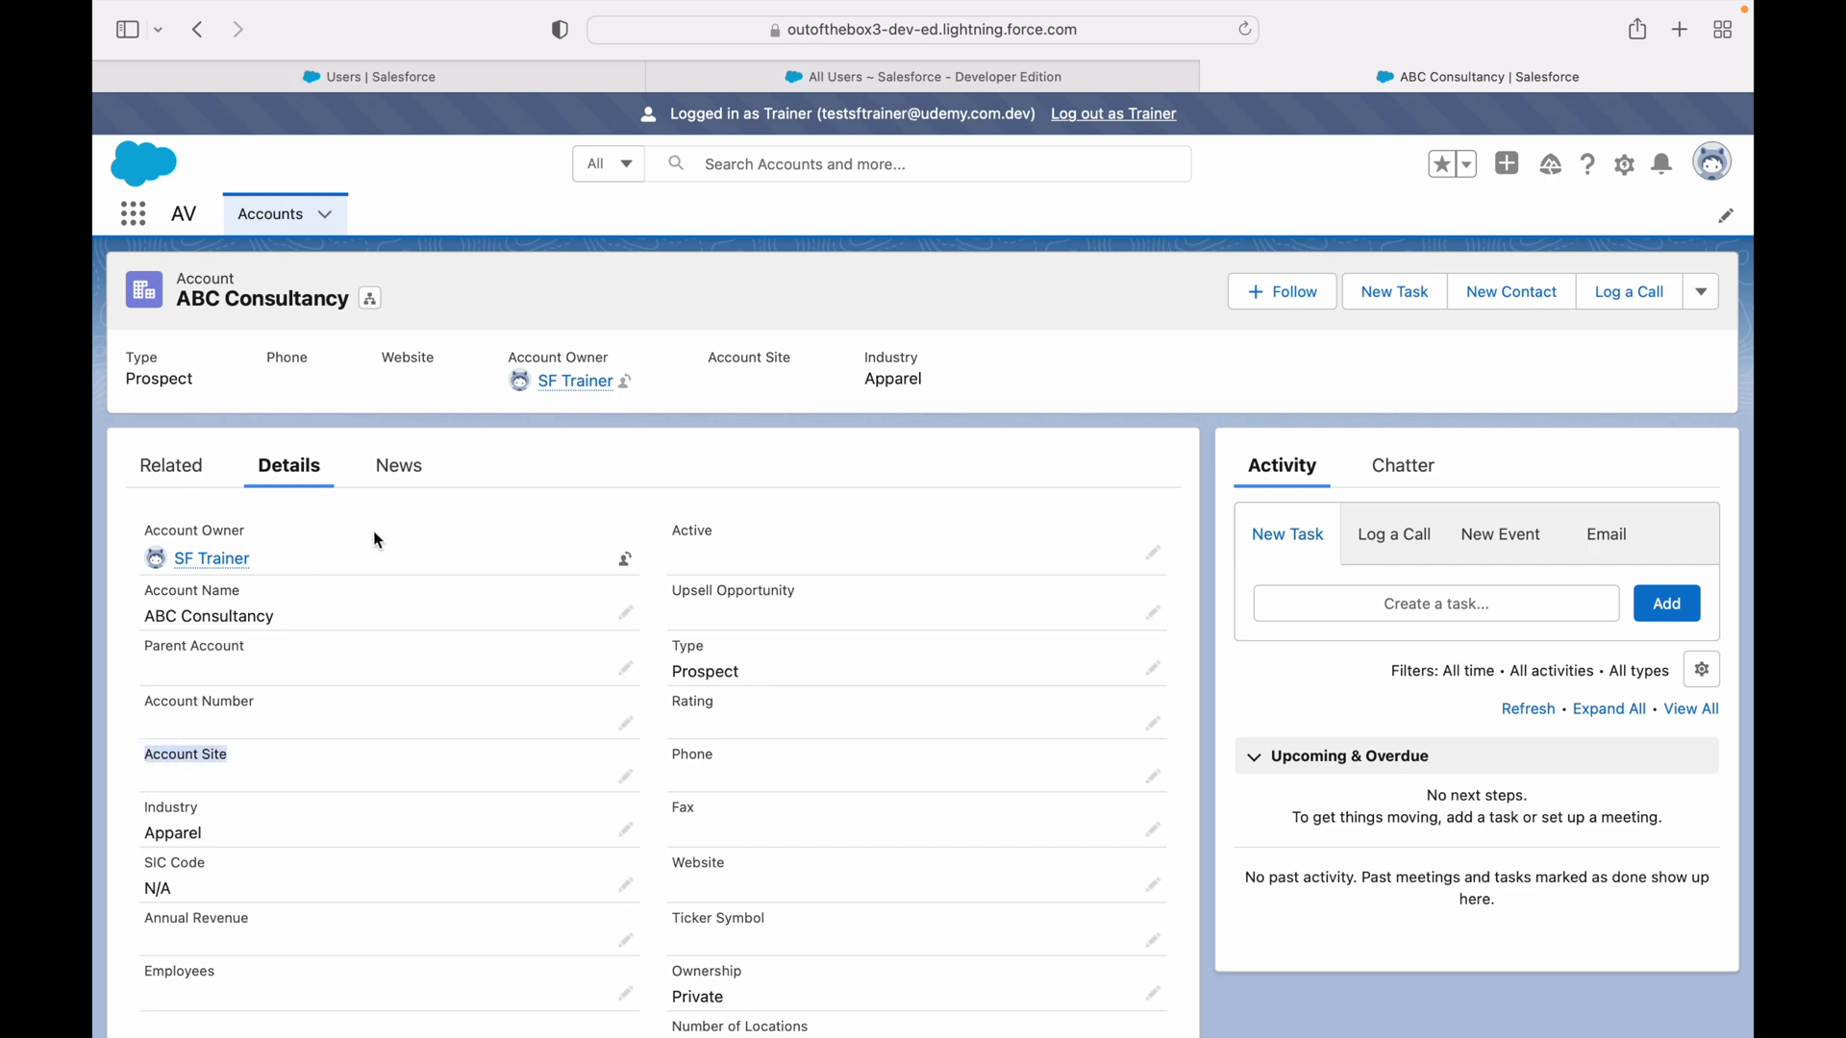
{"action": "left_click", "coordinate": [581, 471]}
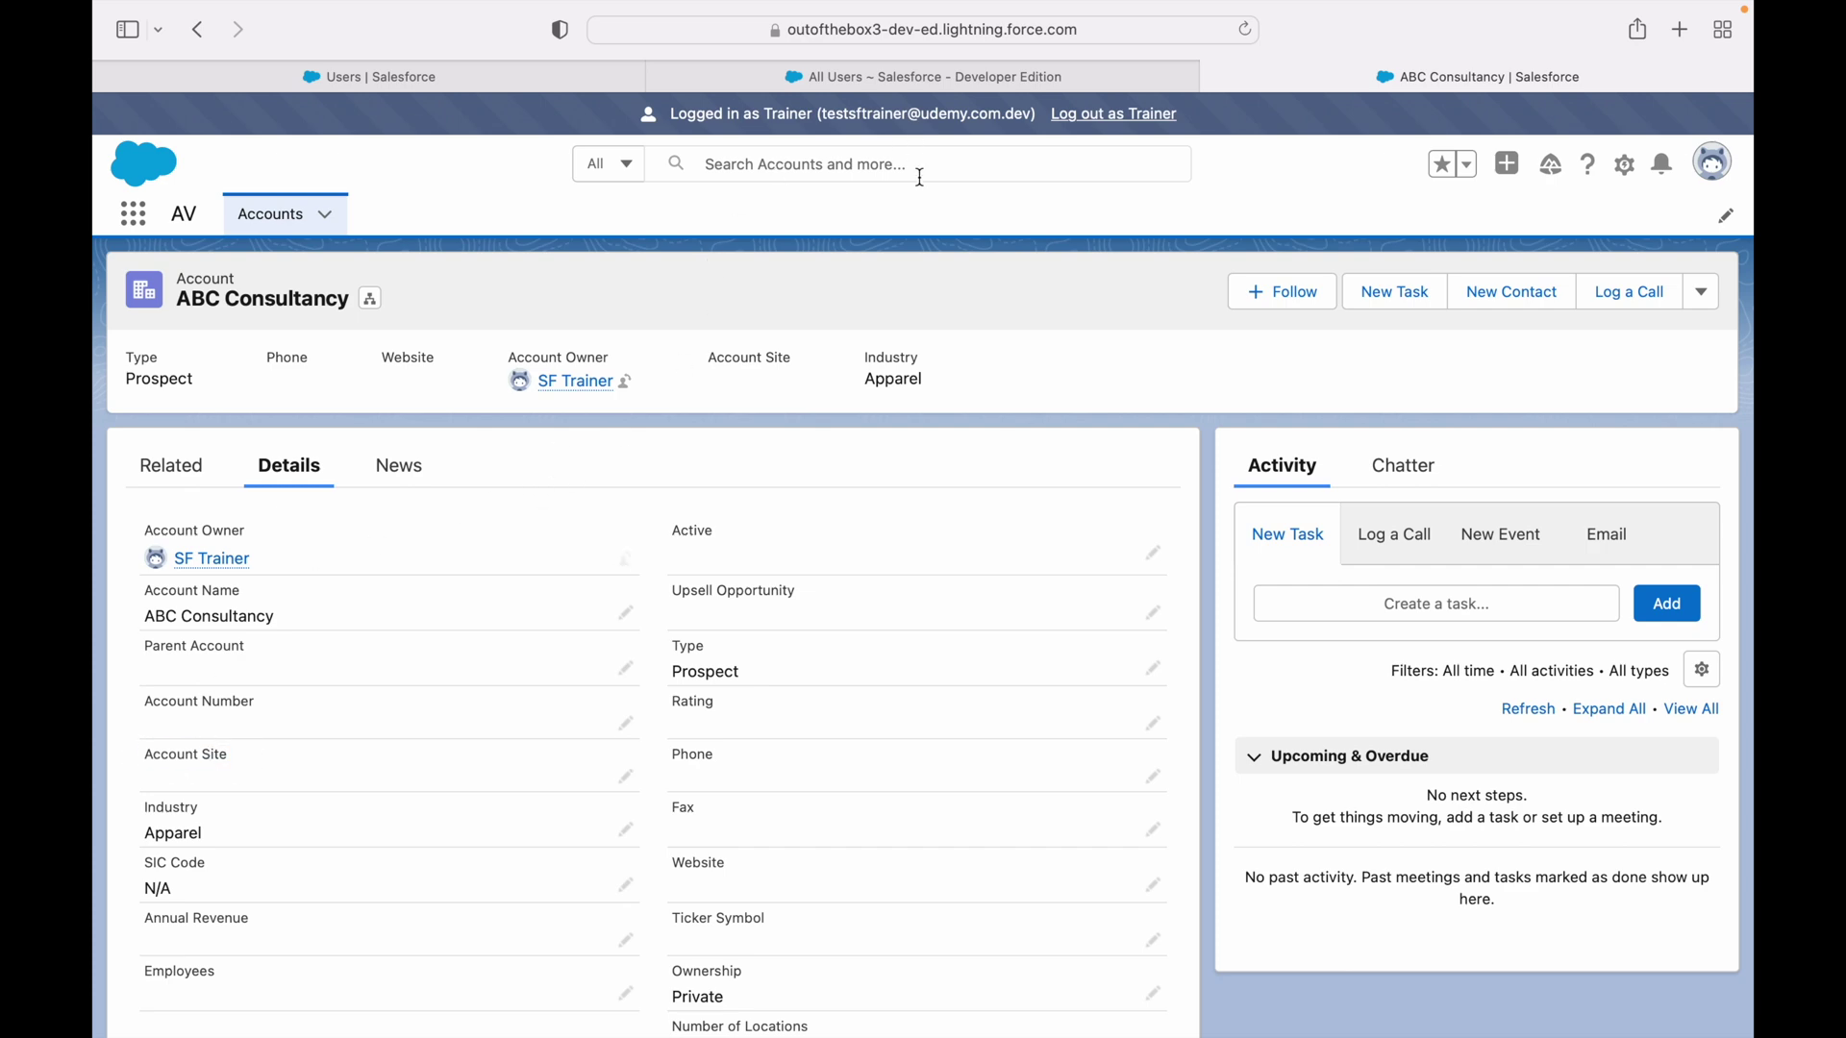
{"action": "key", "text": "ctrl+Up"}
{"action": "left_click", "coordinate": [1195, 88]}
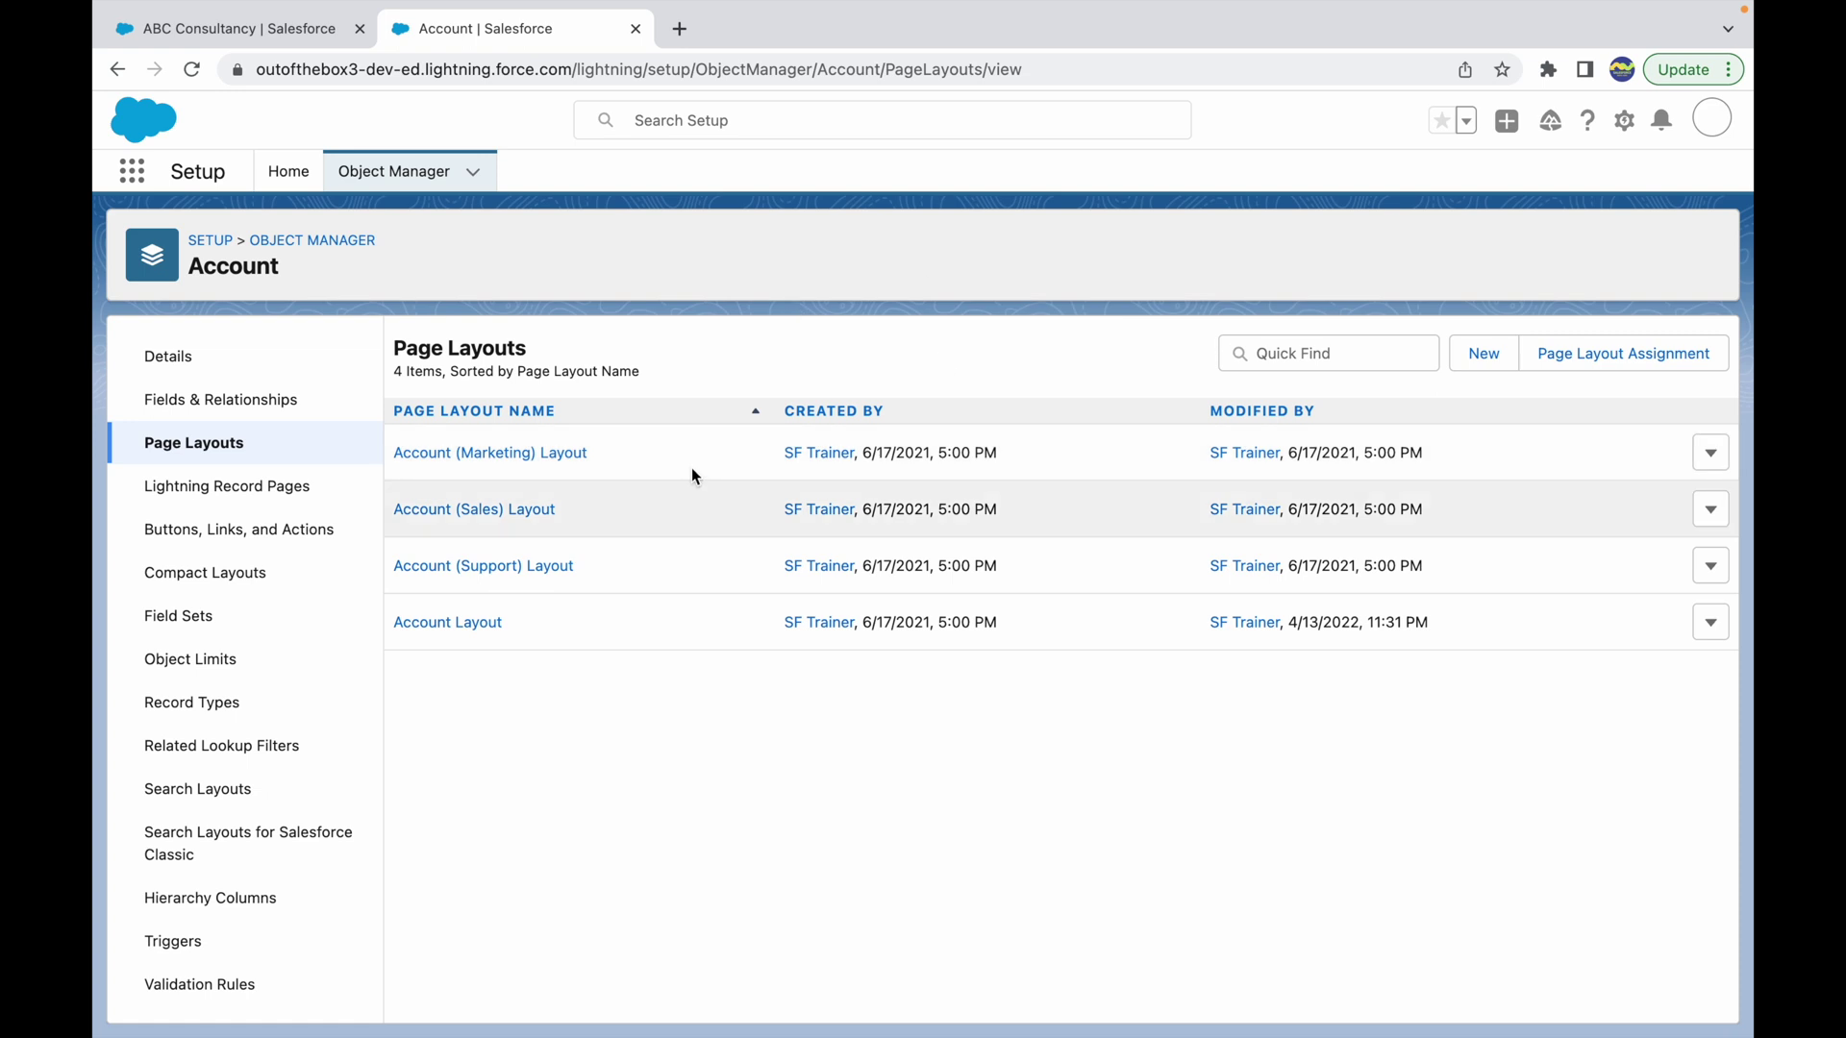
Show Account's Page Layout Assignment, scrolling to Standard Platform User on Account (Sales) Layout
{"action": "left_click", "coordinate": [1591, 370]}
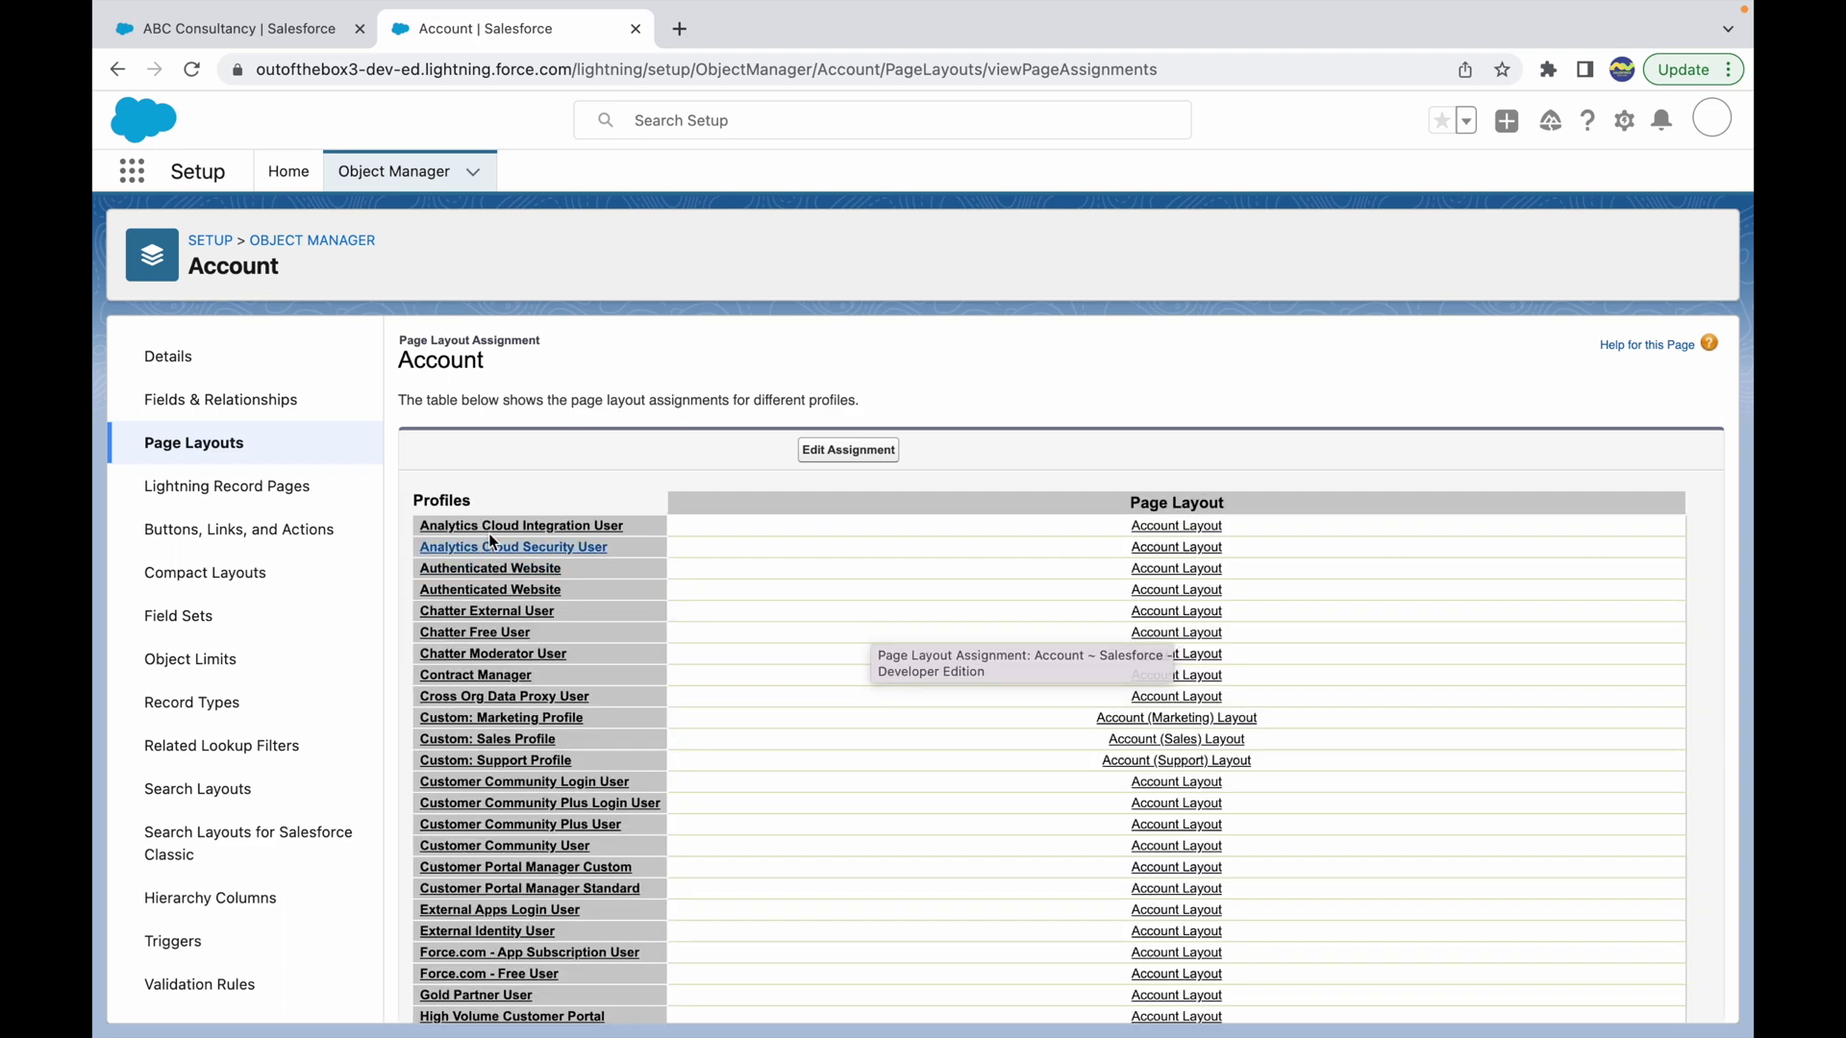
{"action": "scroll", "coordinate": [524, 853], "scroll_direction": "down", "scroll_amount": 3}
{"action": "scroll", "coordinate": [524, 853], "scroll_direction": "down", "scroll_amount": 4}
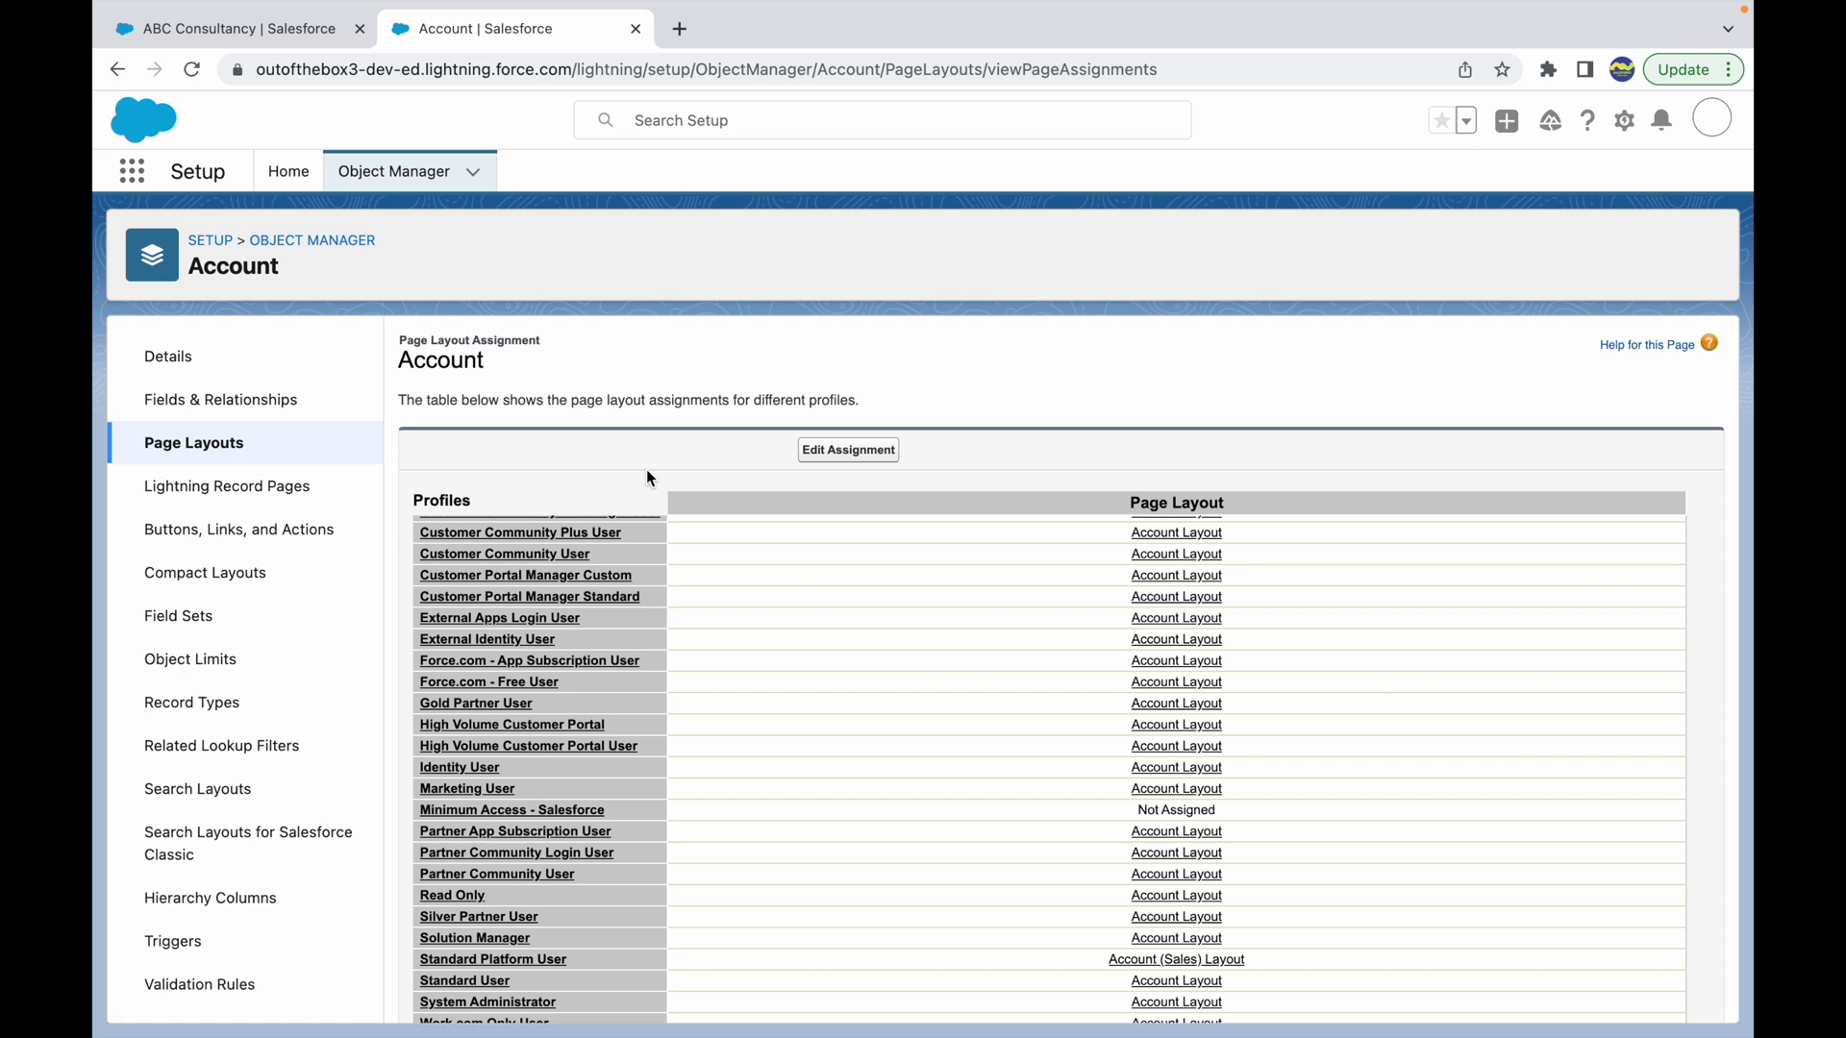
{"action": "scroll", "coordinate": [858, 690], "scroll_direction": "down", "scroll_amount": 2}
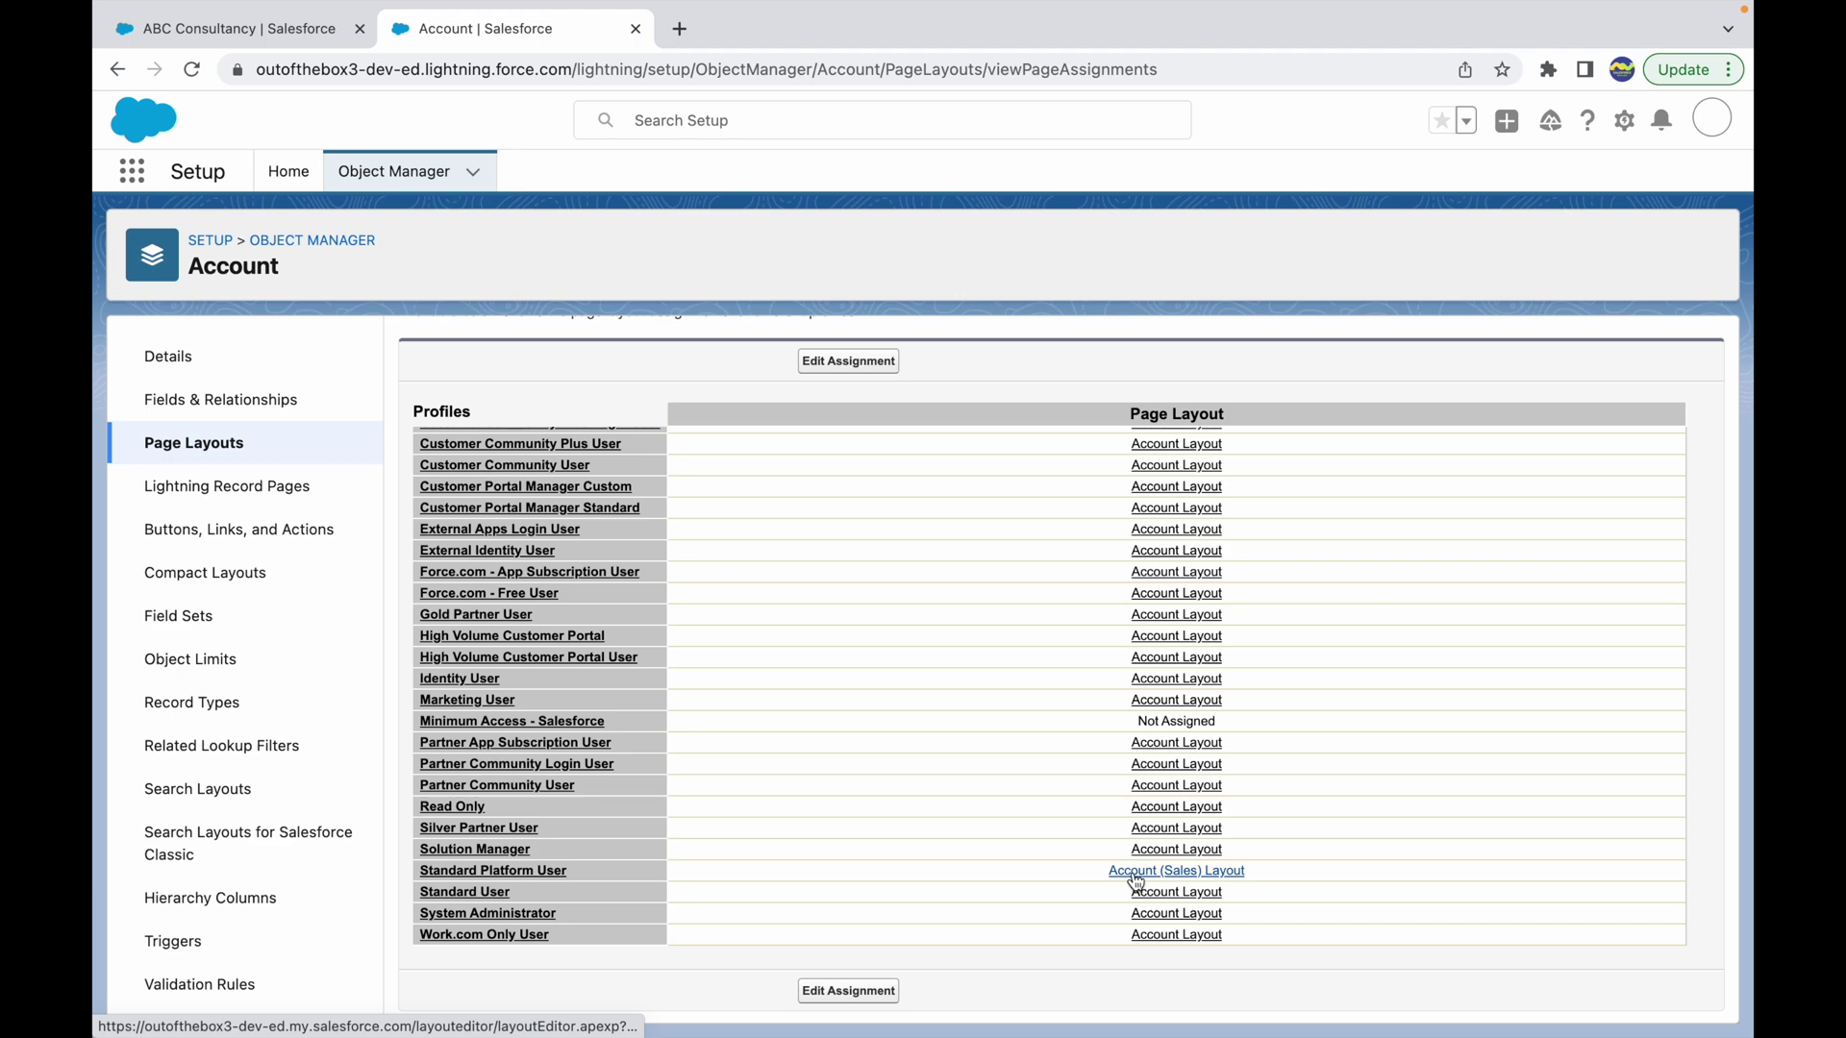
Edit the Account (Sales) Layout, remove the Account Site field, and save it
{"action": "left_click", "coordinate": [1188, 873]}
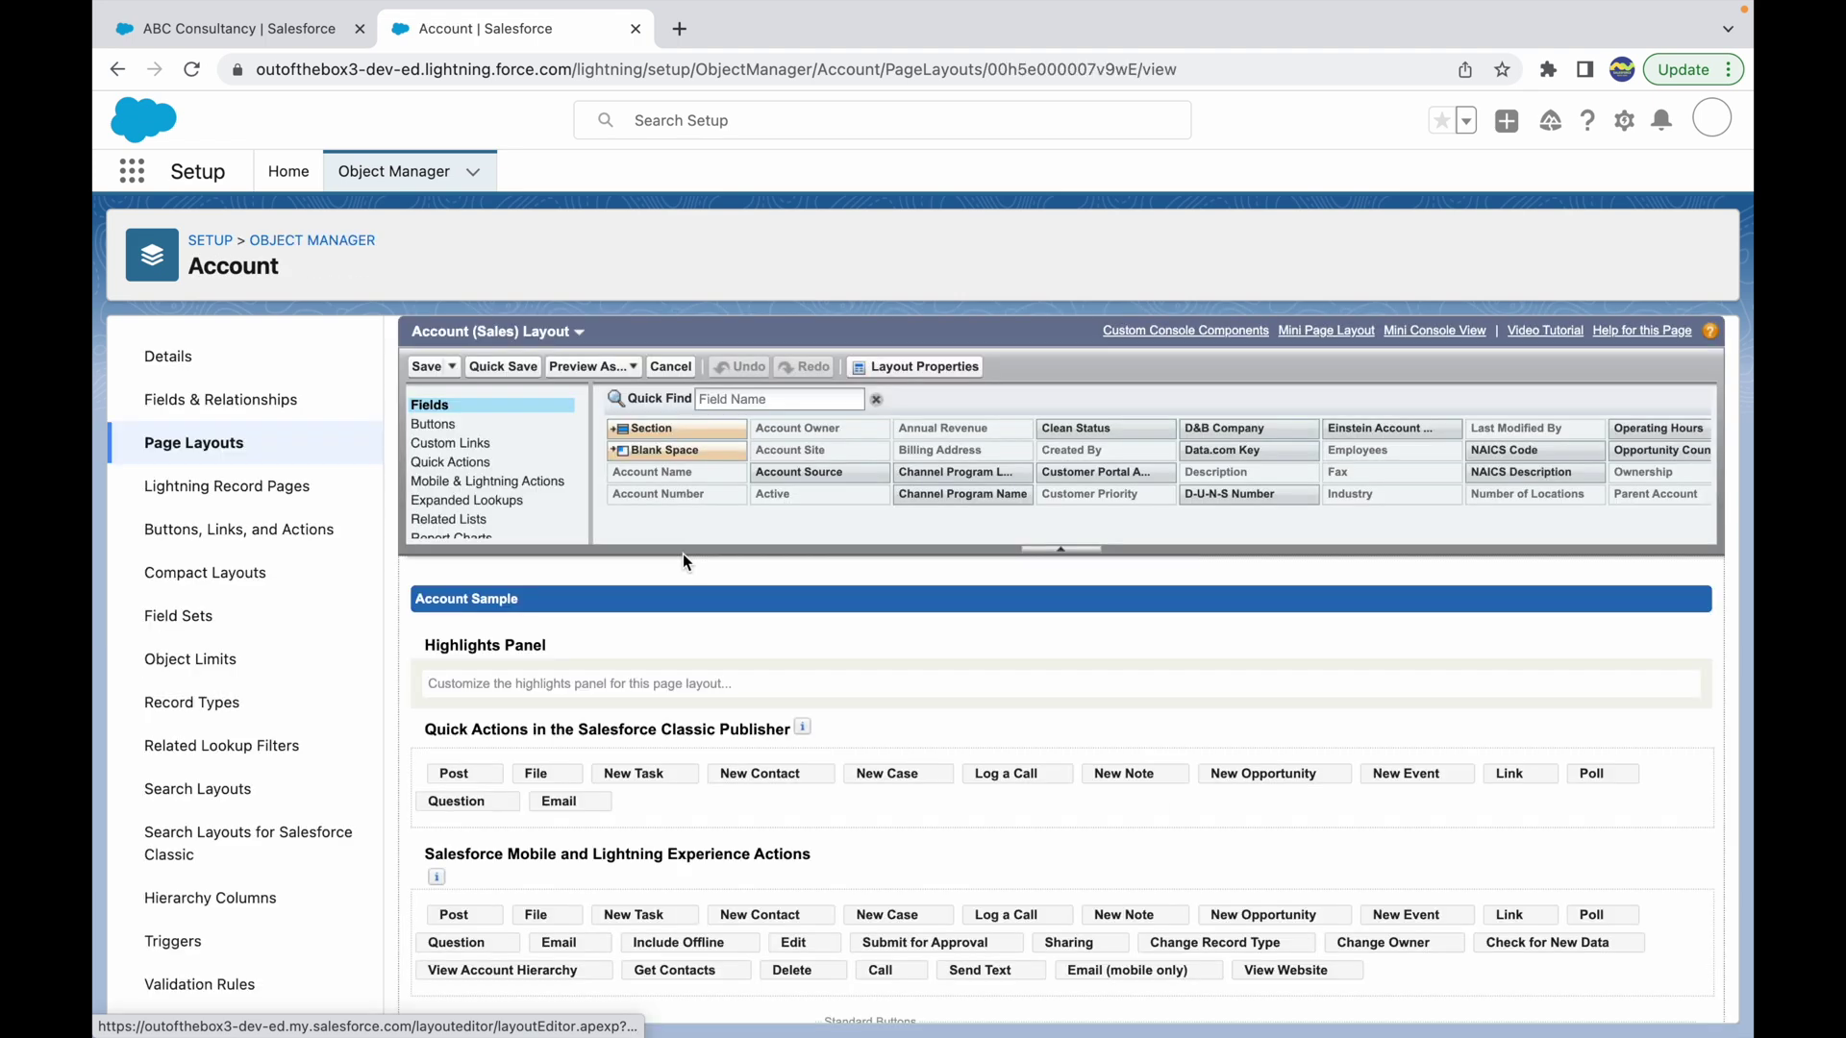
{"action": "scroll", "coordinate": [662, 701], "scroll_direction": "down", "scroll_amount": 2}
{"action": "scroll", "coordinate": [664, 709], "scroll_direction": "down", "scroll_amount": 5}
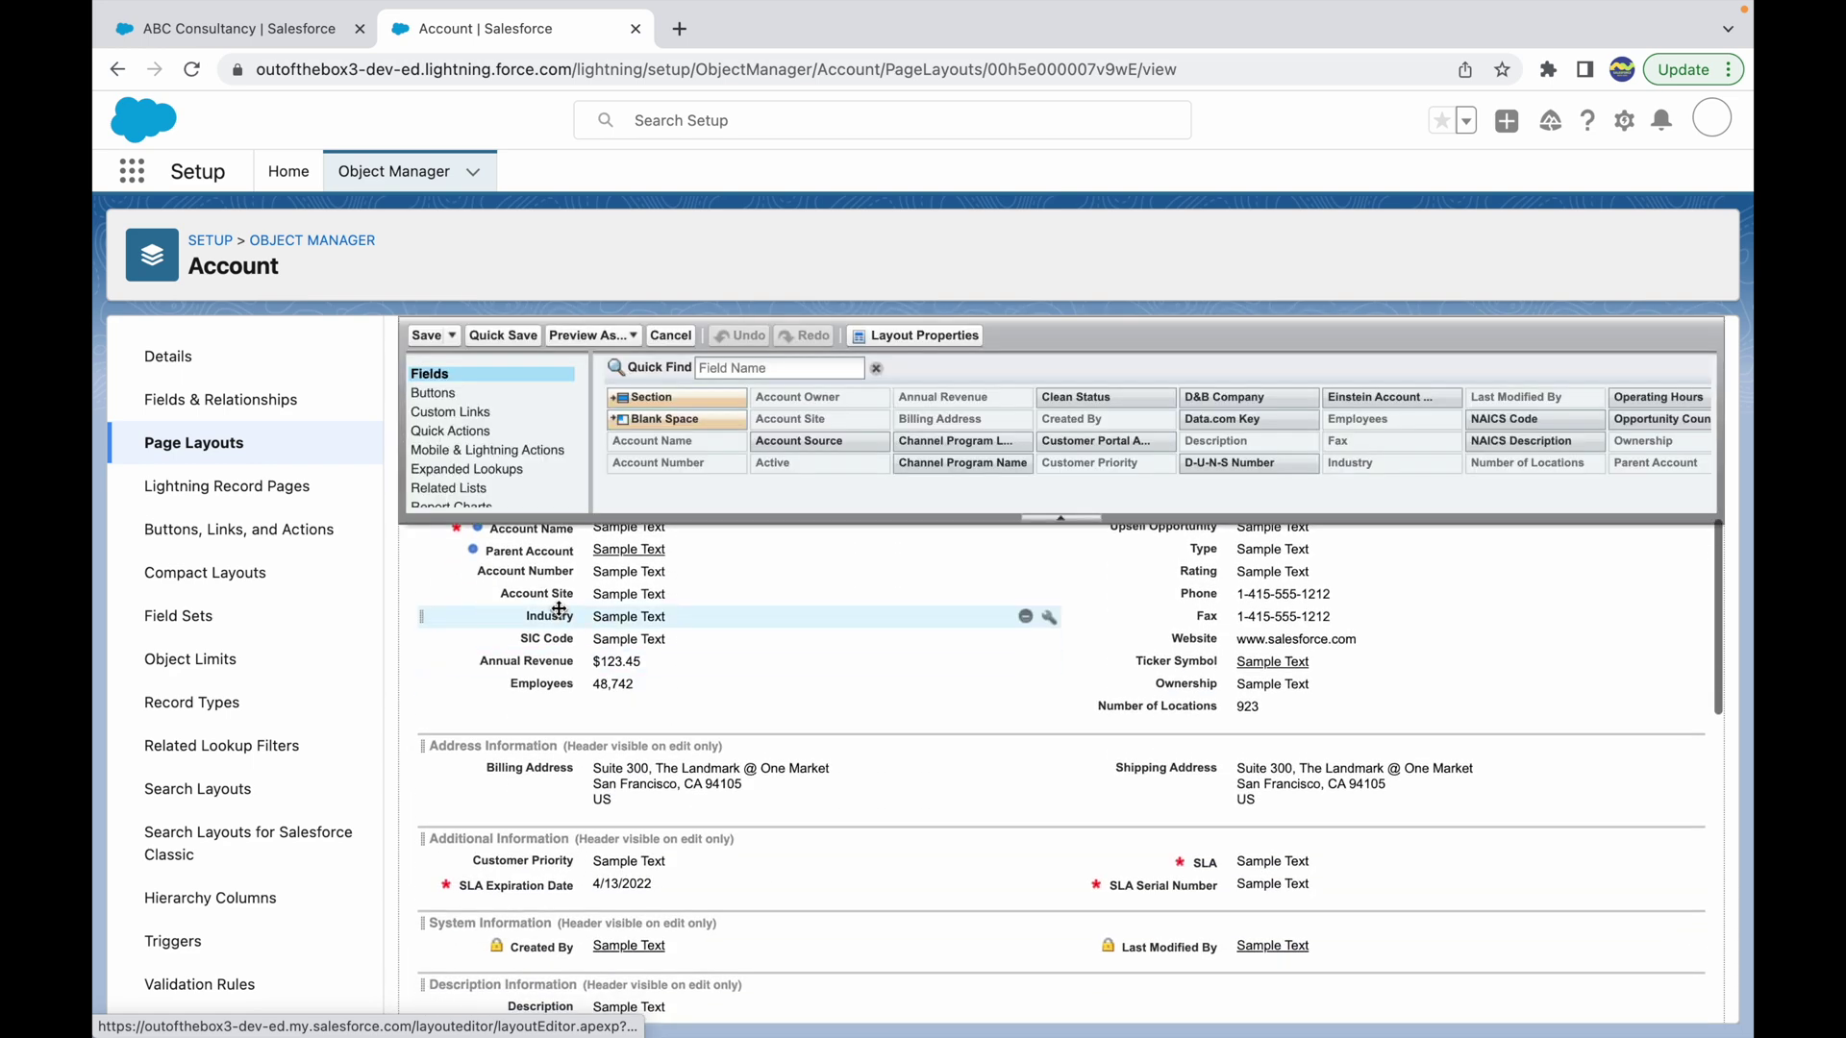
{"action": "left_click_drag", "start_coordinate": [1009, 598], "coordinate": [620, 680]}
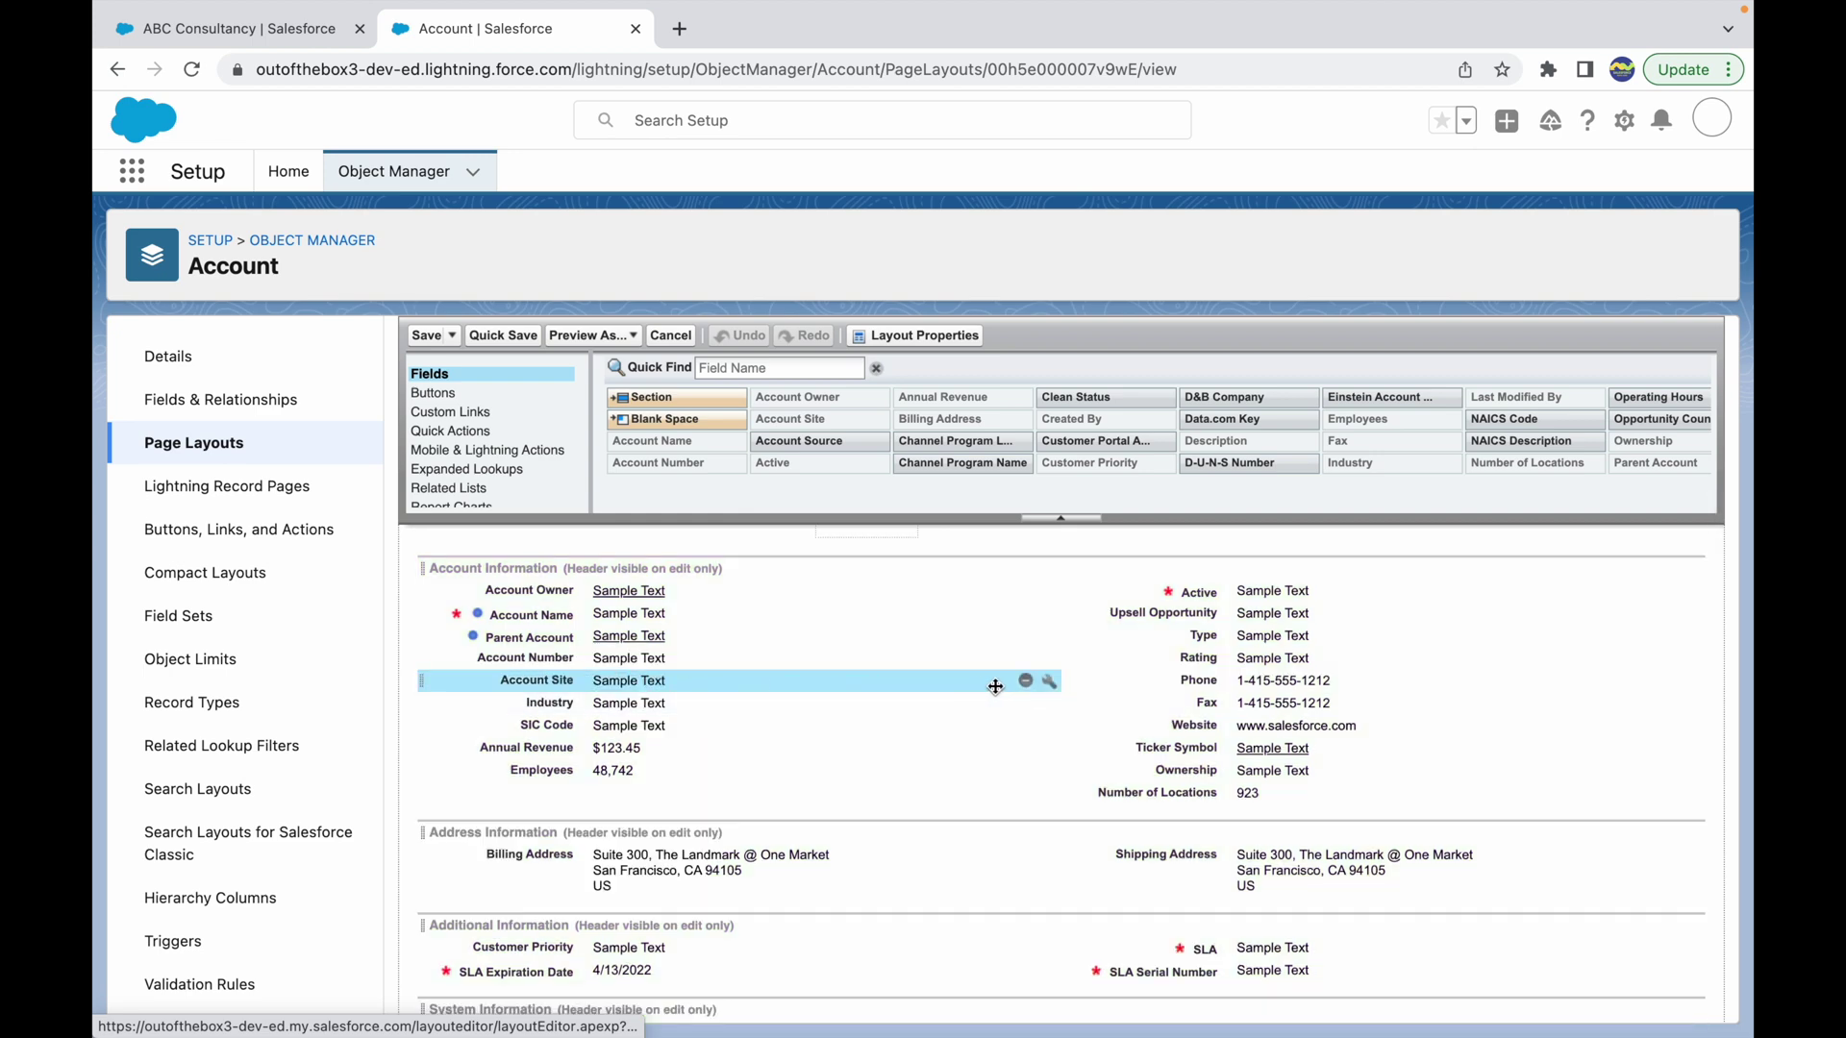
{"action": "left_click", "coordinate": [1027, 682]}
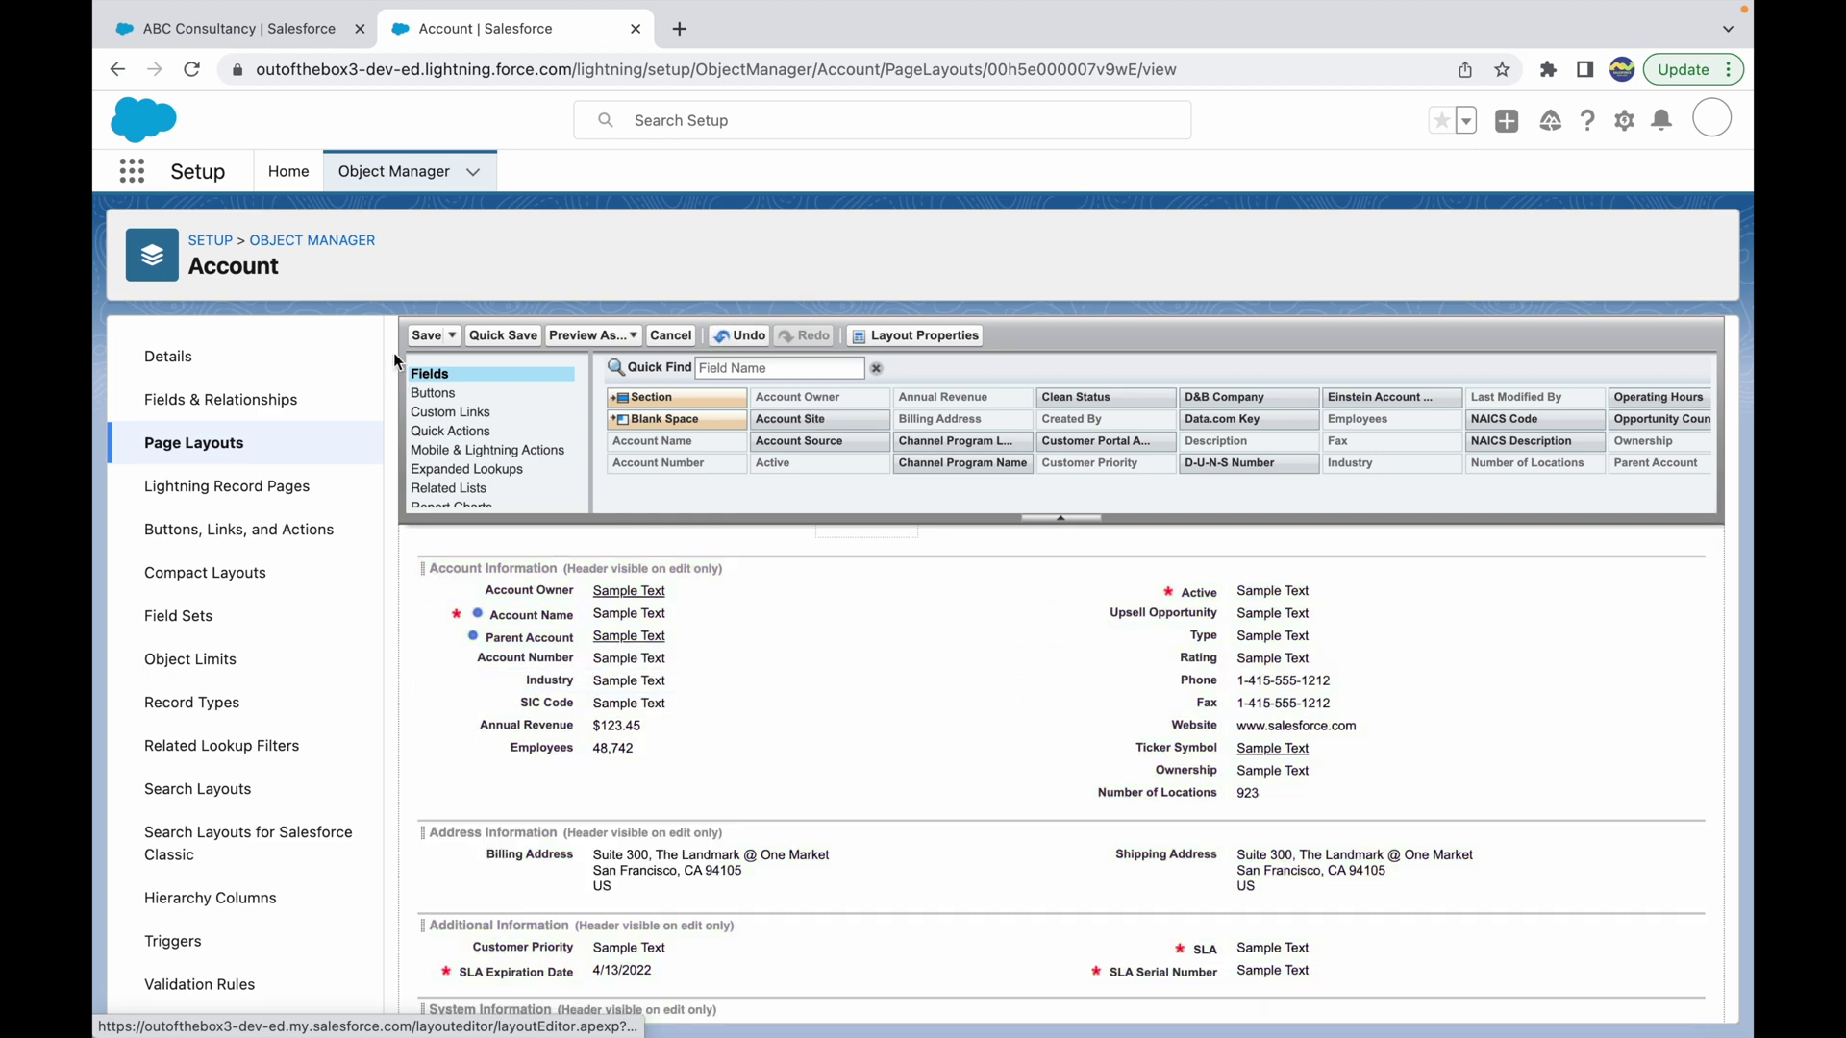
{"action": "left_click", "coordinate": [421, 339]}
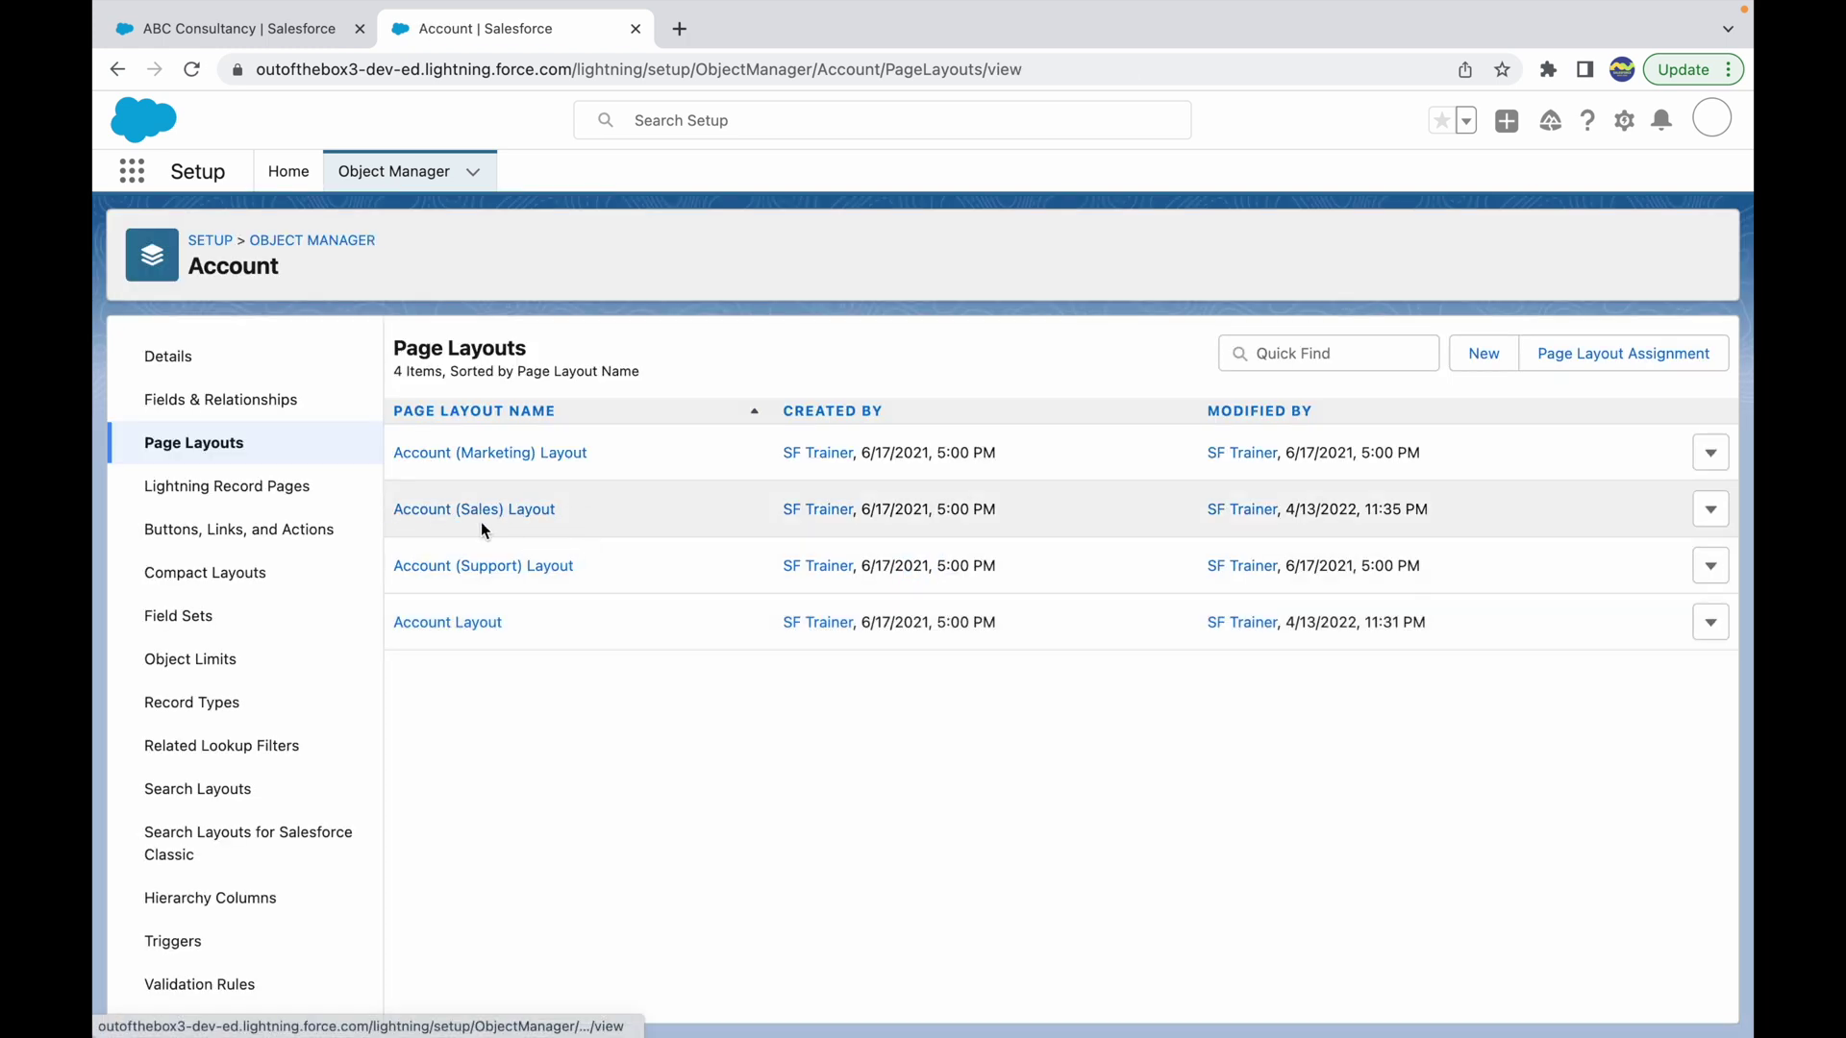
{"action": "key", "text": "ctrl+Up"}
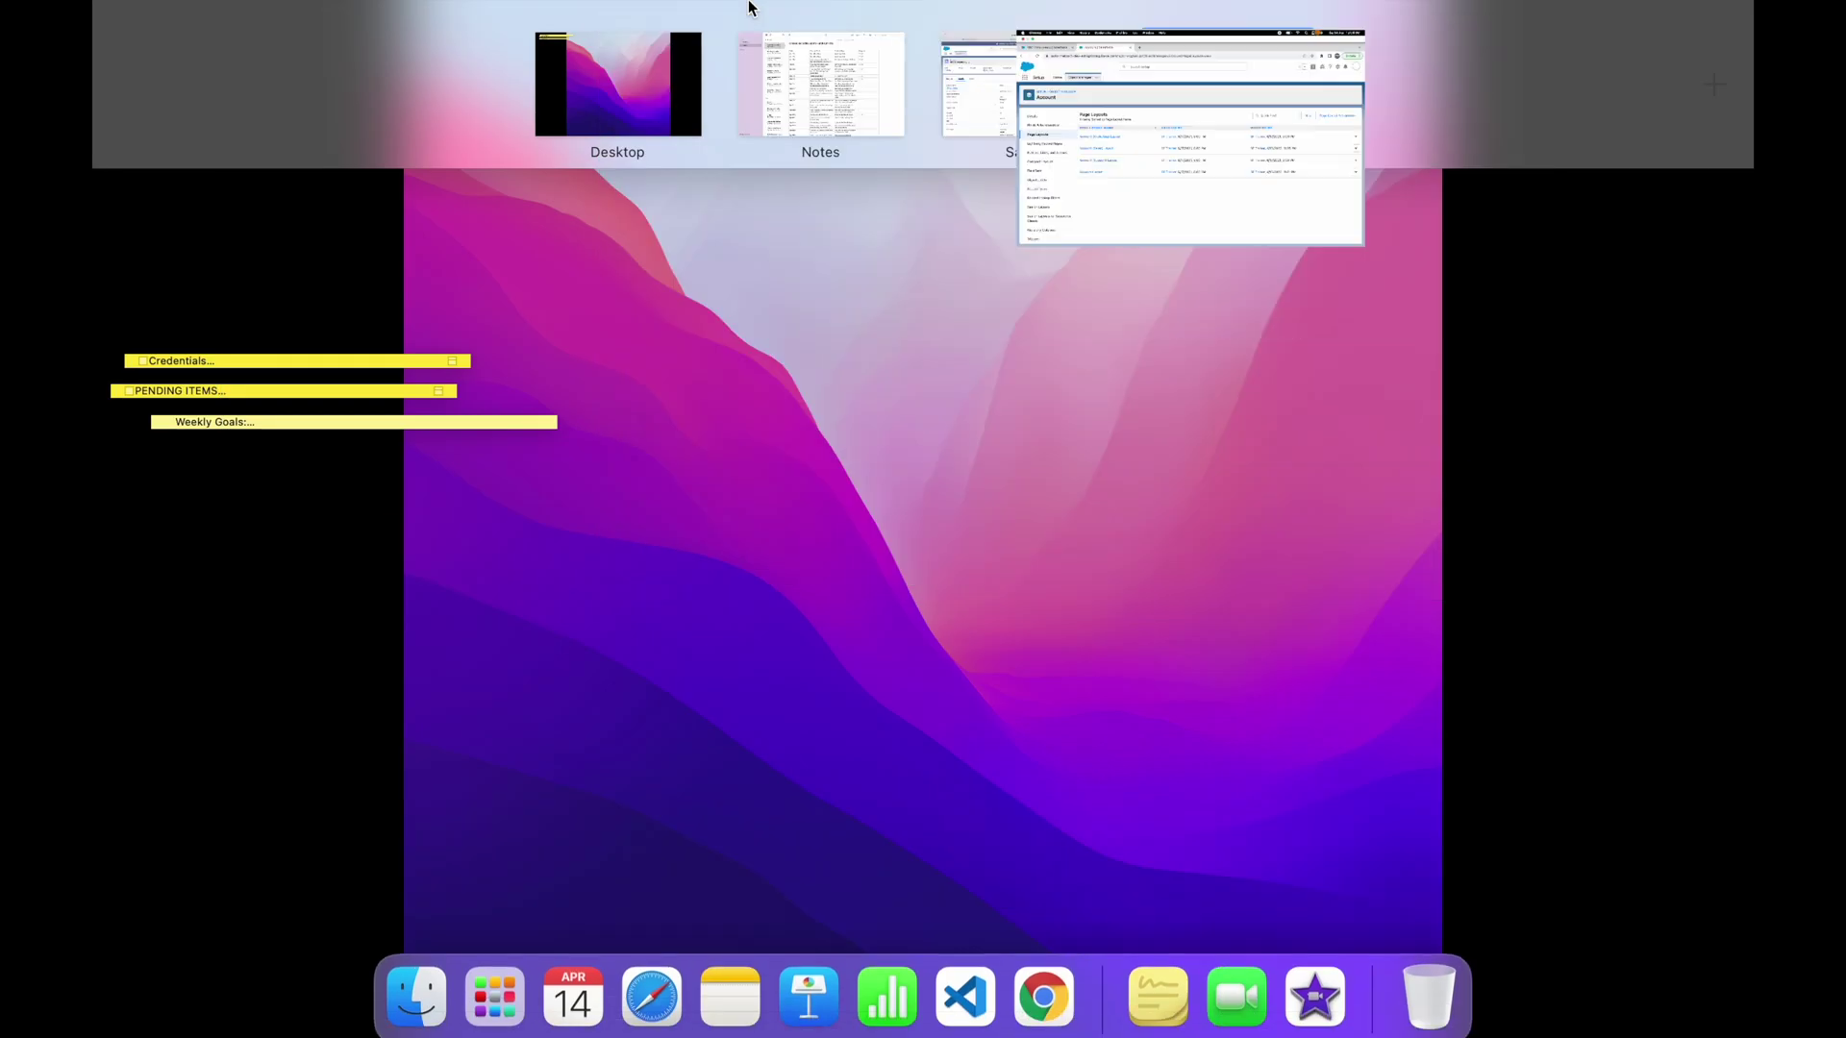
{"action": "left_click", "coordinate": [1038, 115]}
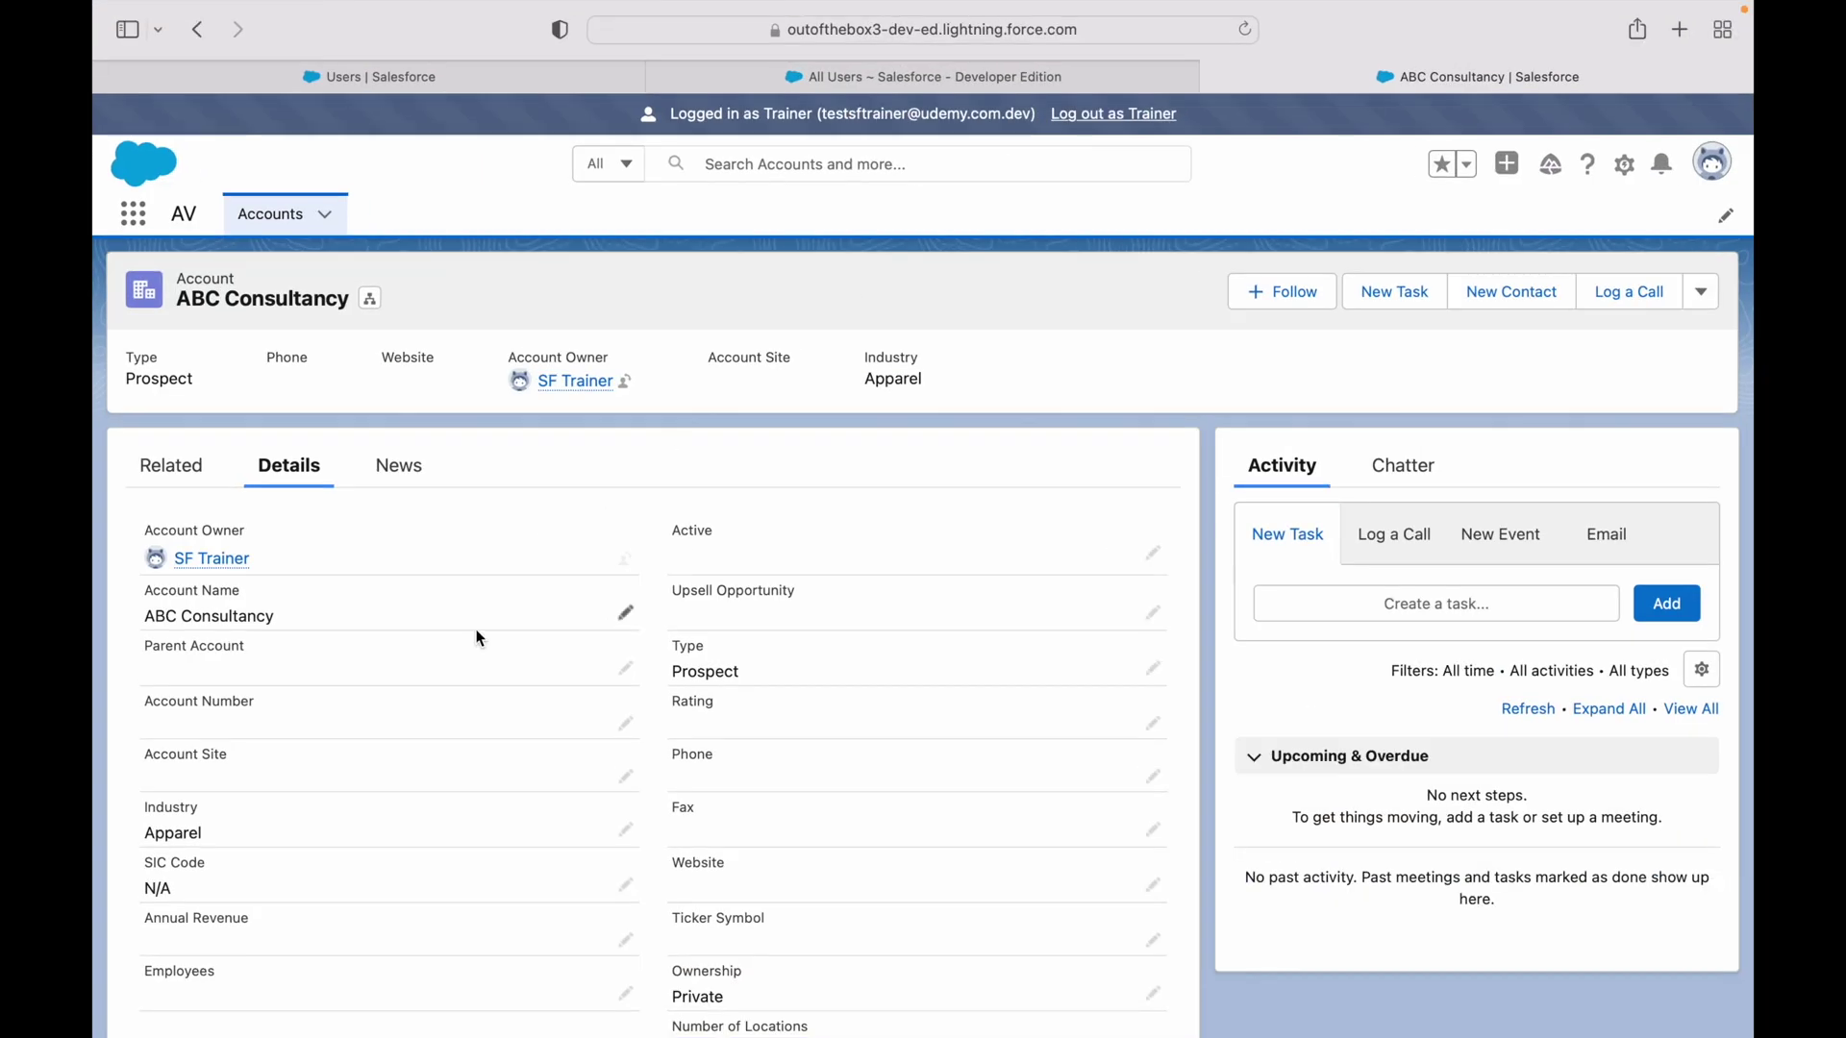
{"action": "key", "text": "super+r"}
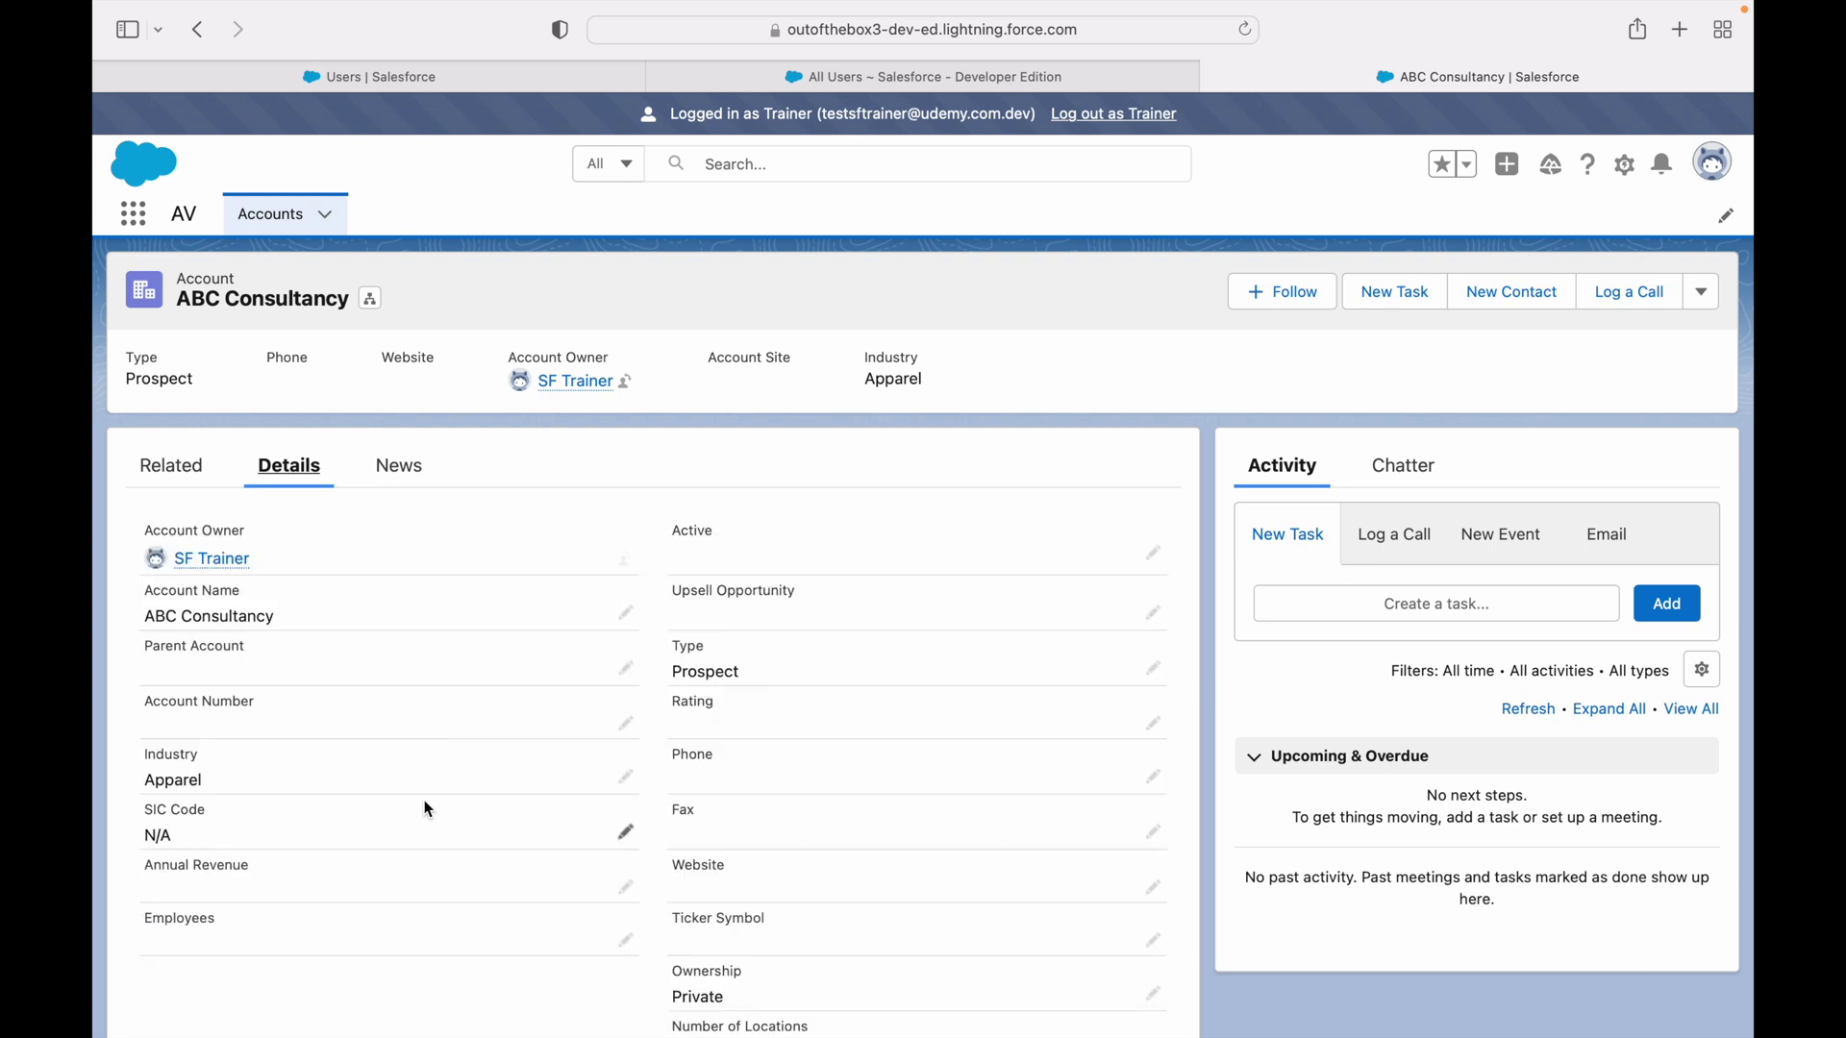
{"action": "scroll", "coordinate": [285, 631], "scroll_direction": "down", "scroll_amount": 3}
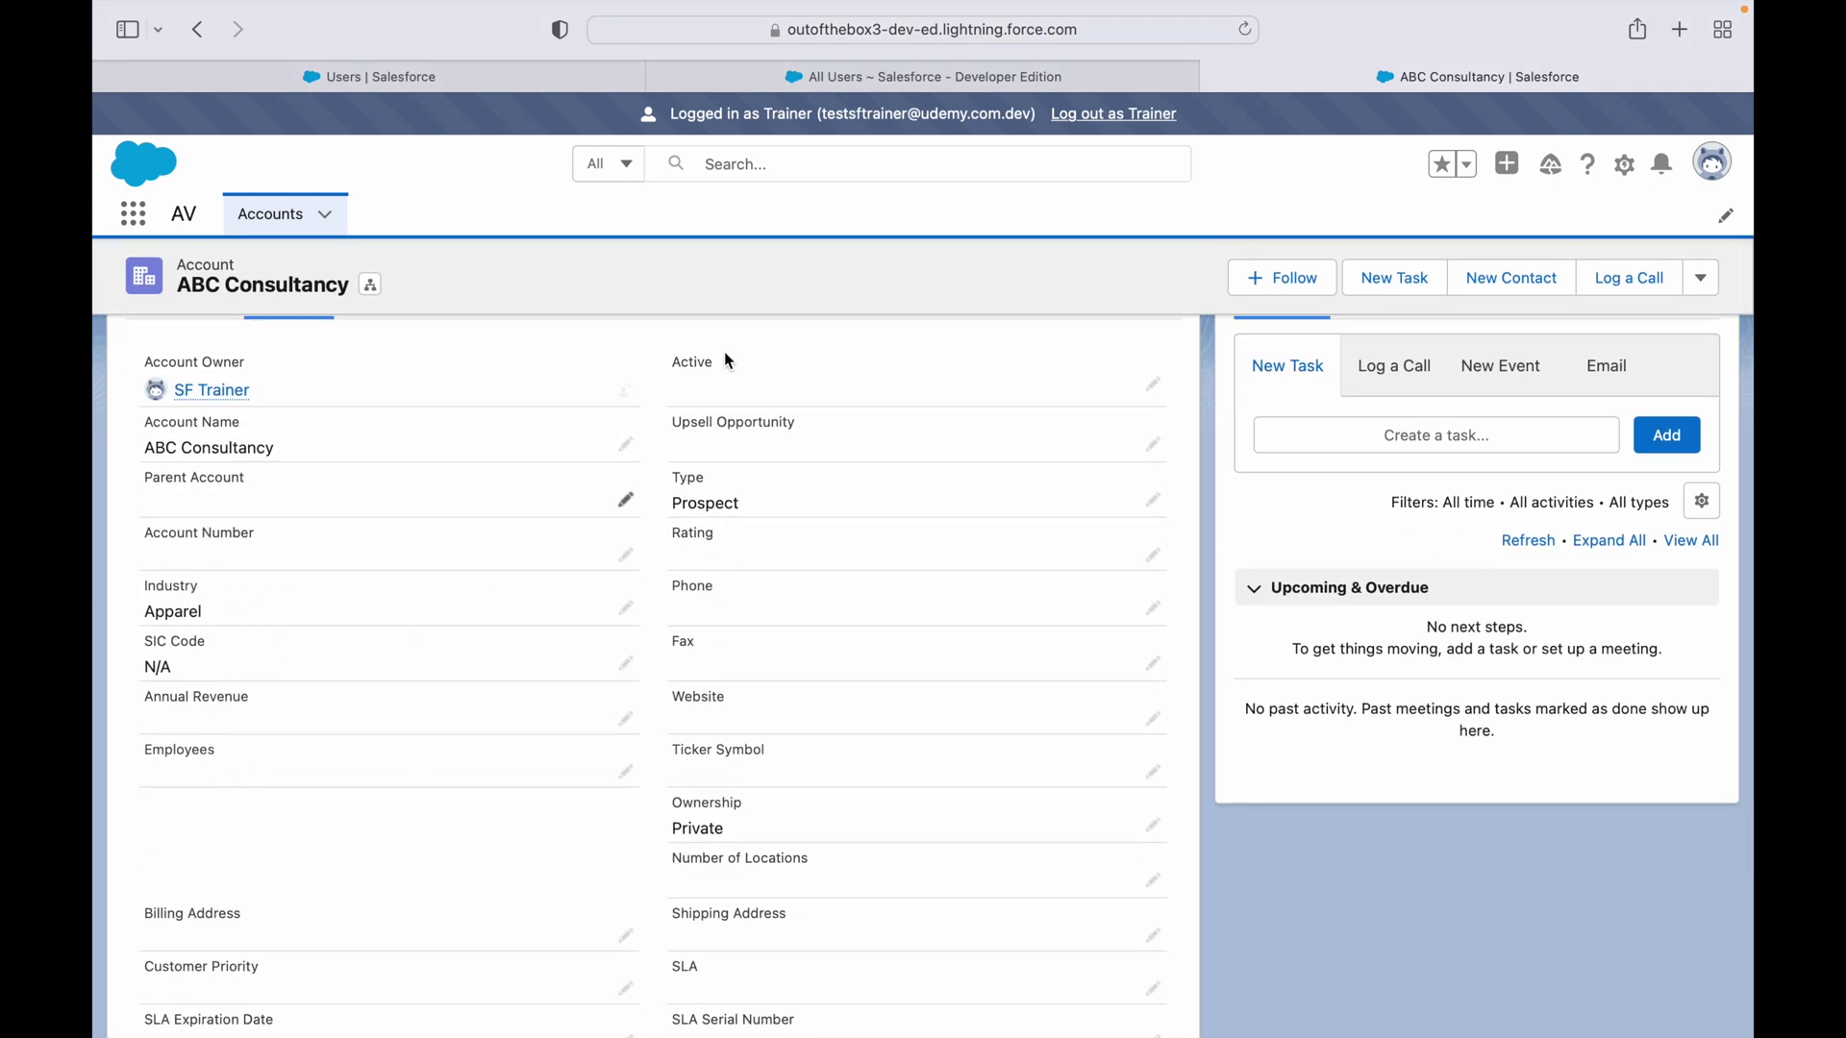
{"action": "key", "text": "ctrl+Up"}
{"action": "left_click", "coordinate": [1175, 79]}
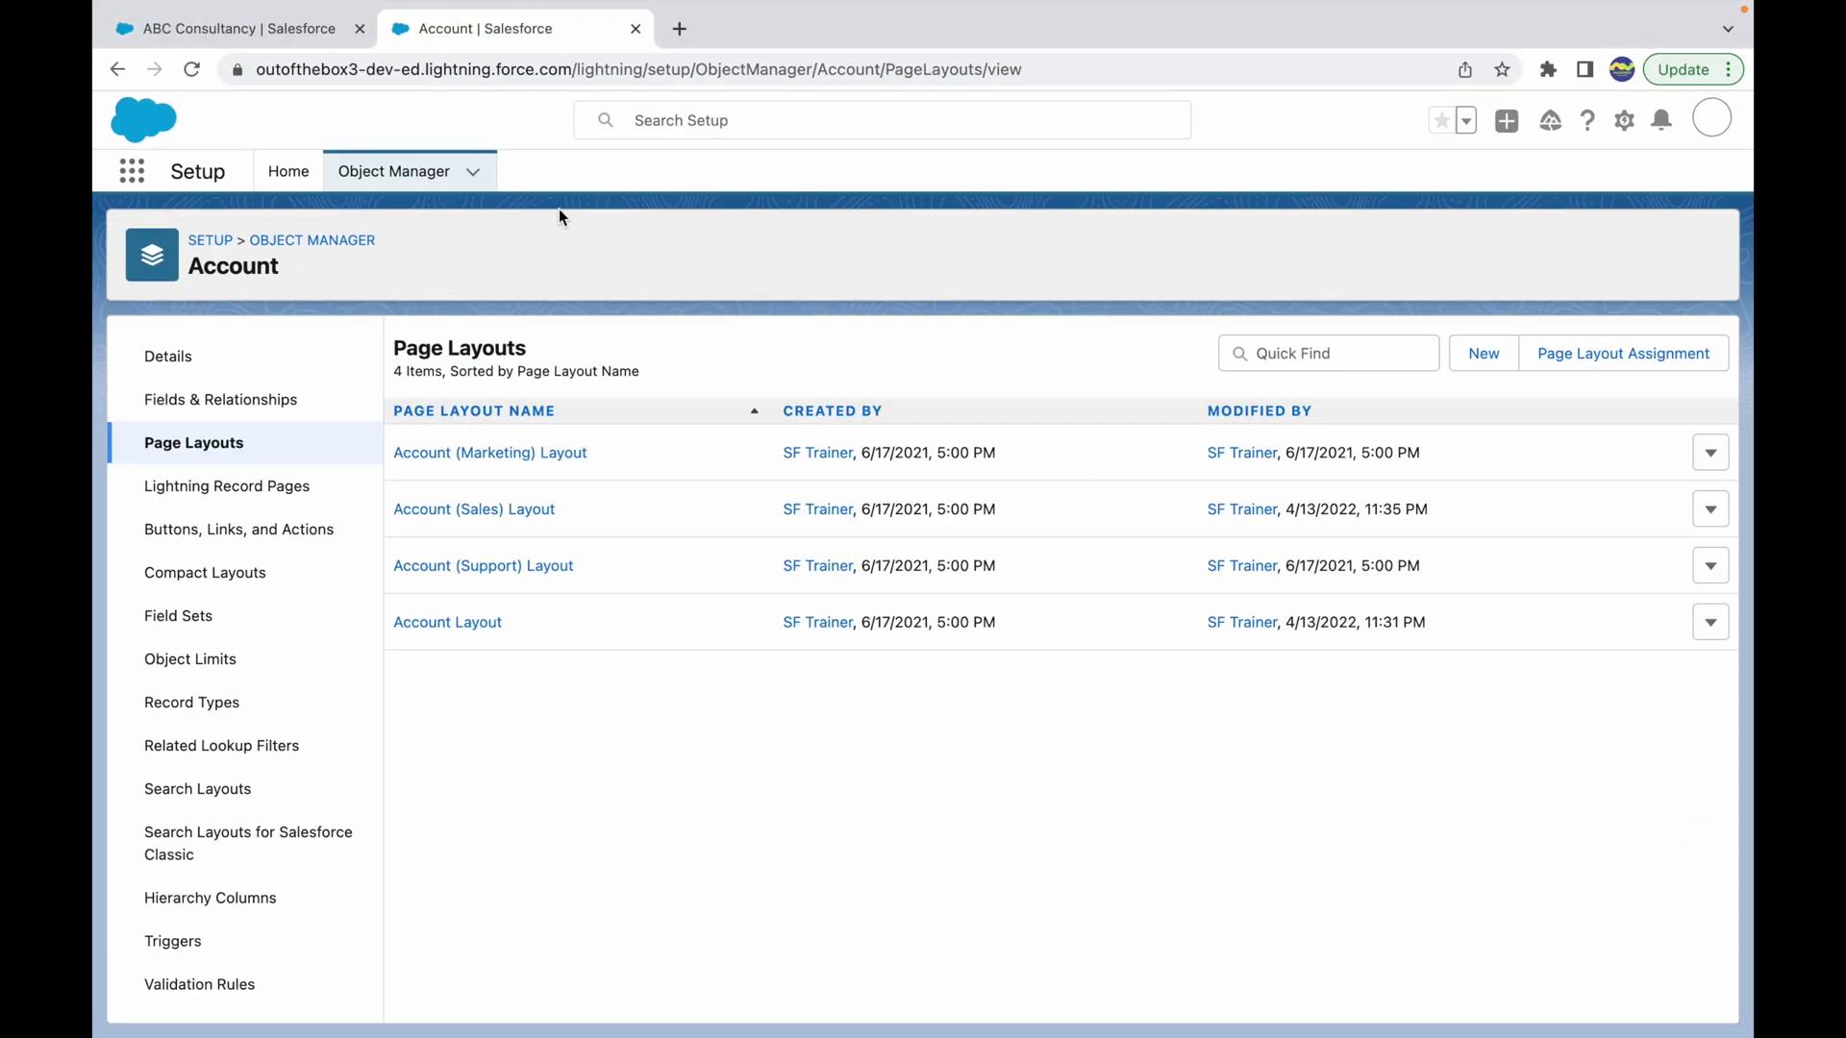
{"action": "left_click", "coordinate": [237, 30]}
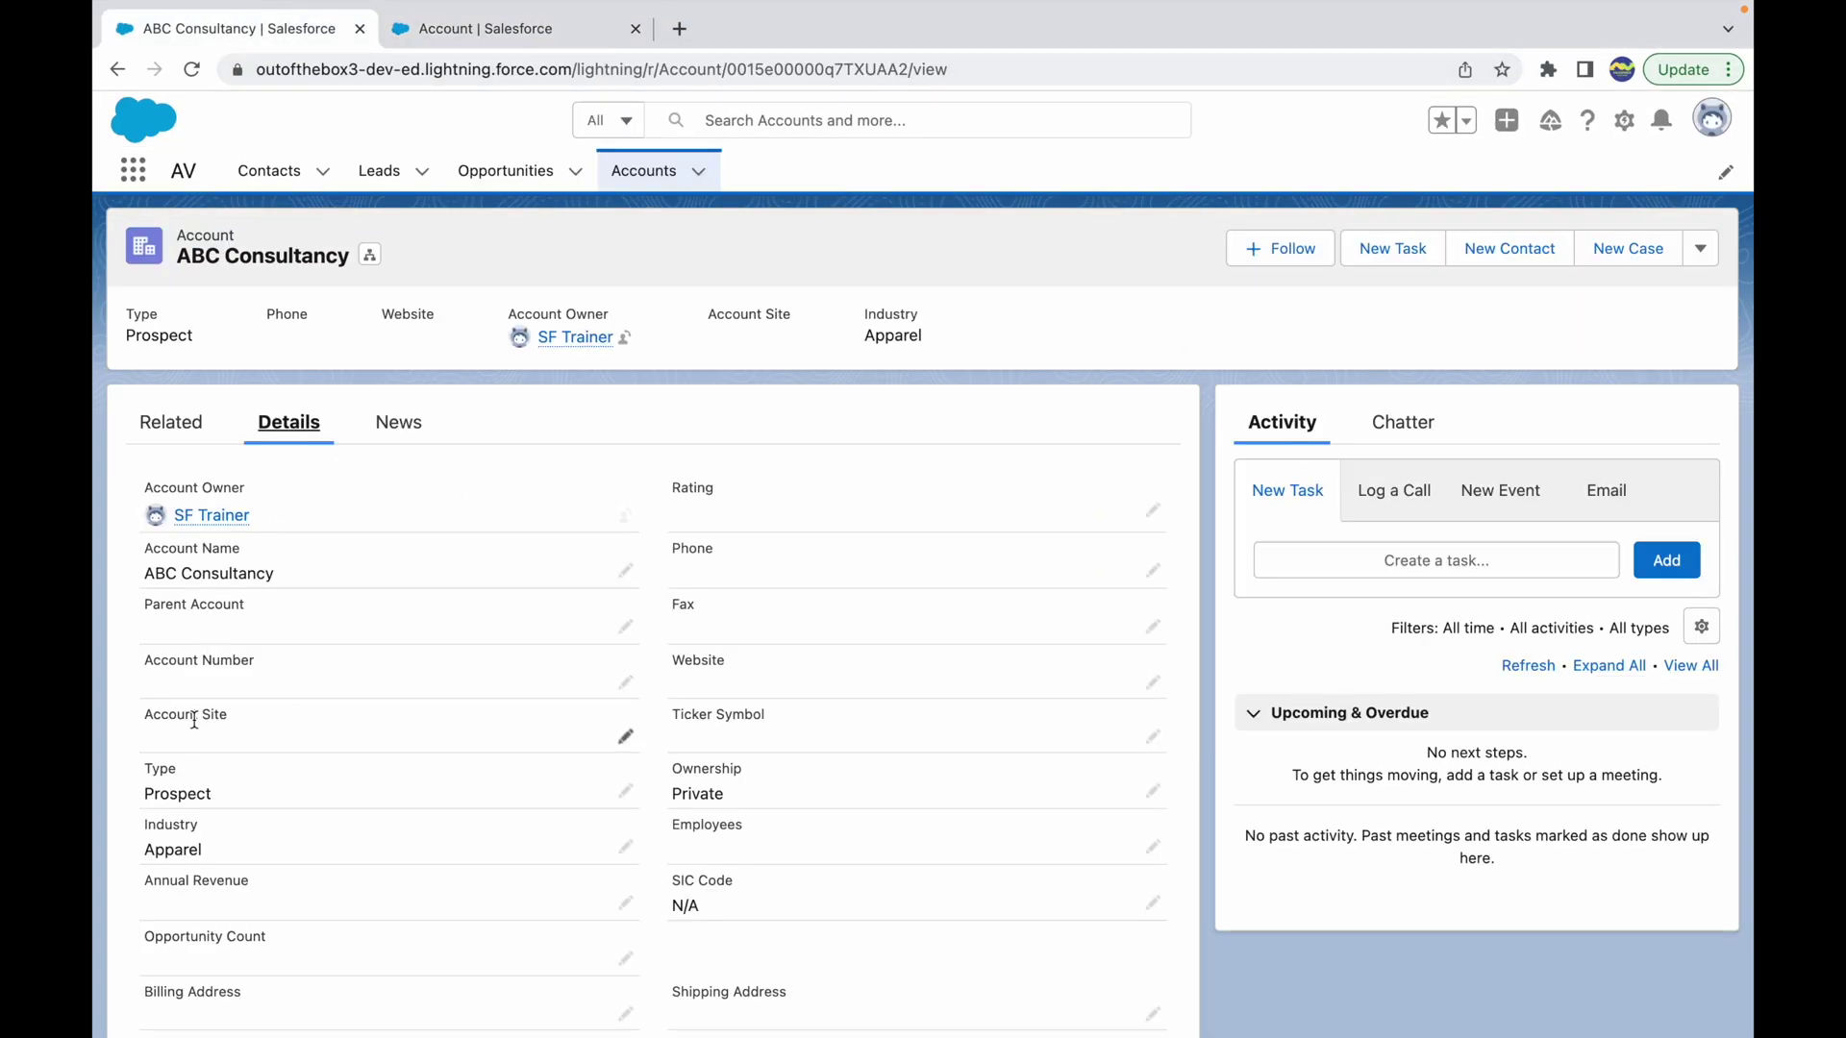
{"action": "key", "text": "super+r"}
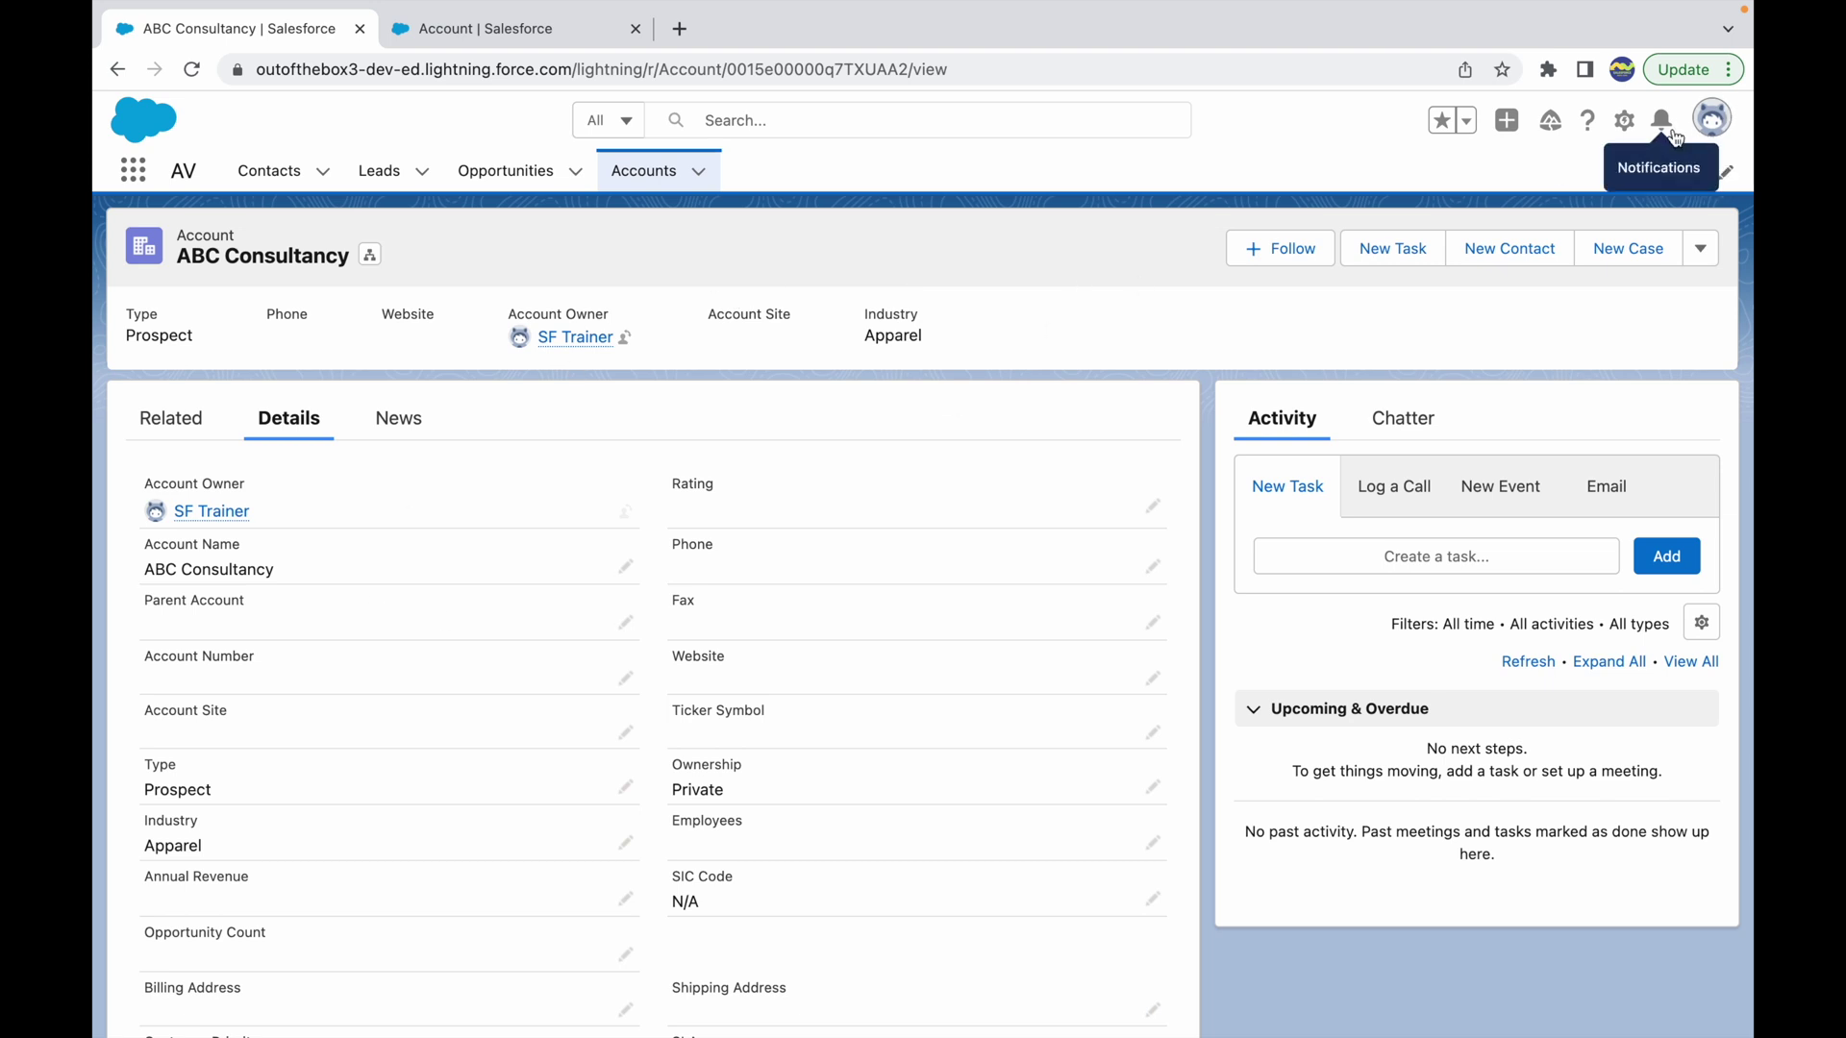
{"action": "left_click", "coordinate": [500, 29]}
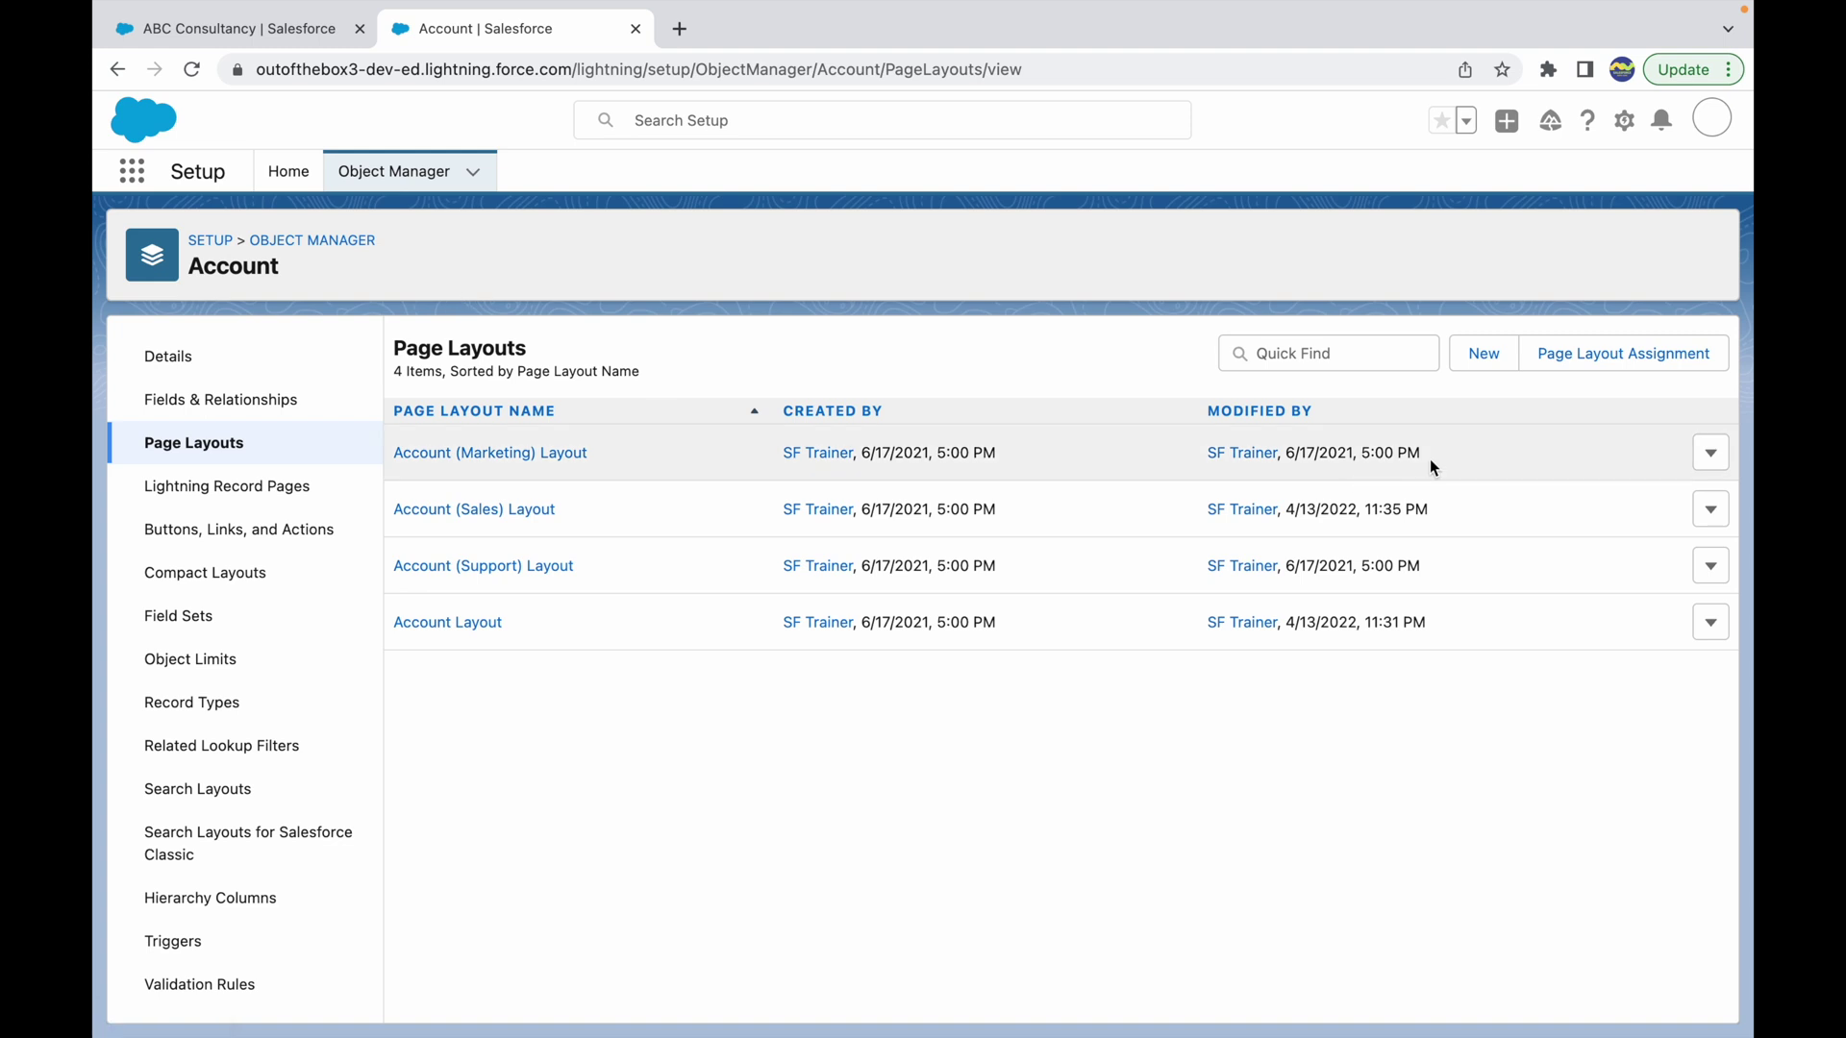
Reopen Account's Page Layout Assignment and scroll to the Standard Platform User row
{"action": "left_click", "coordinate": [1666, 356]}
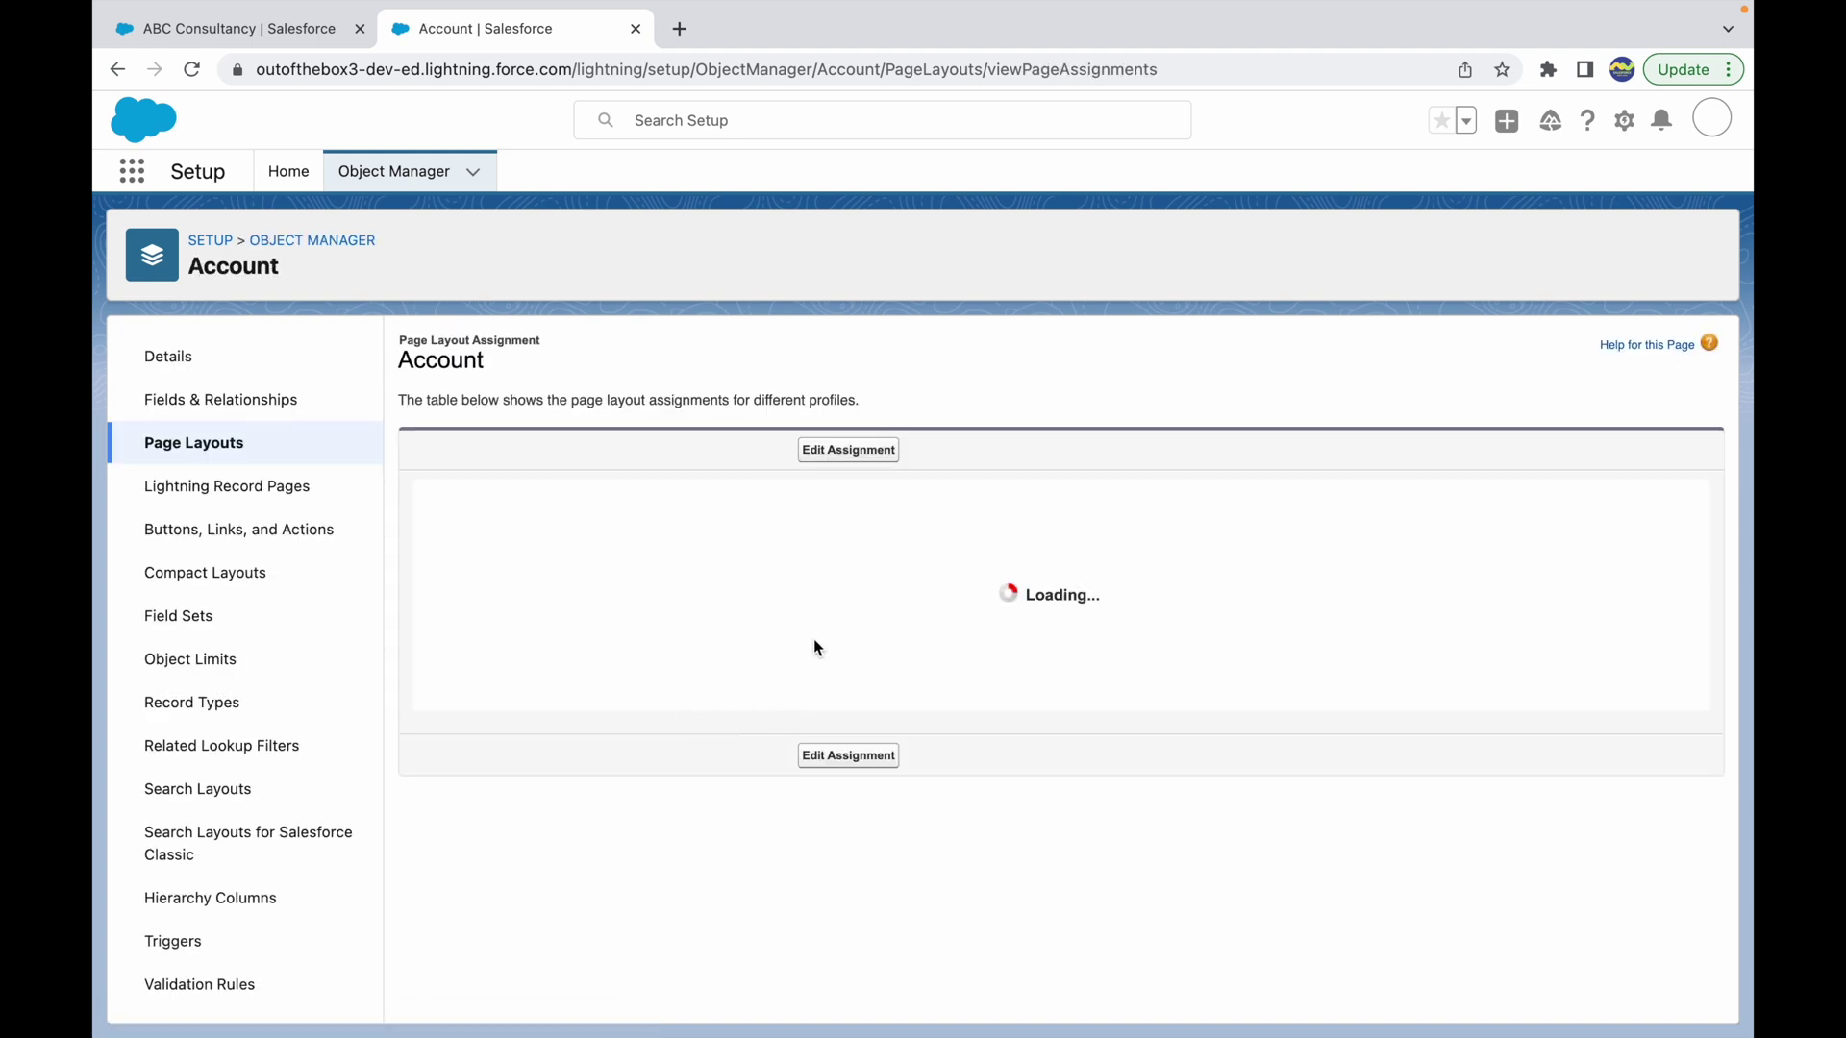
{"action": "scroll", "coordinate": [748, 756], "scroll_direction": "down", "scroll_amount": 5}
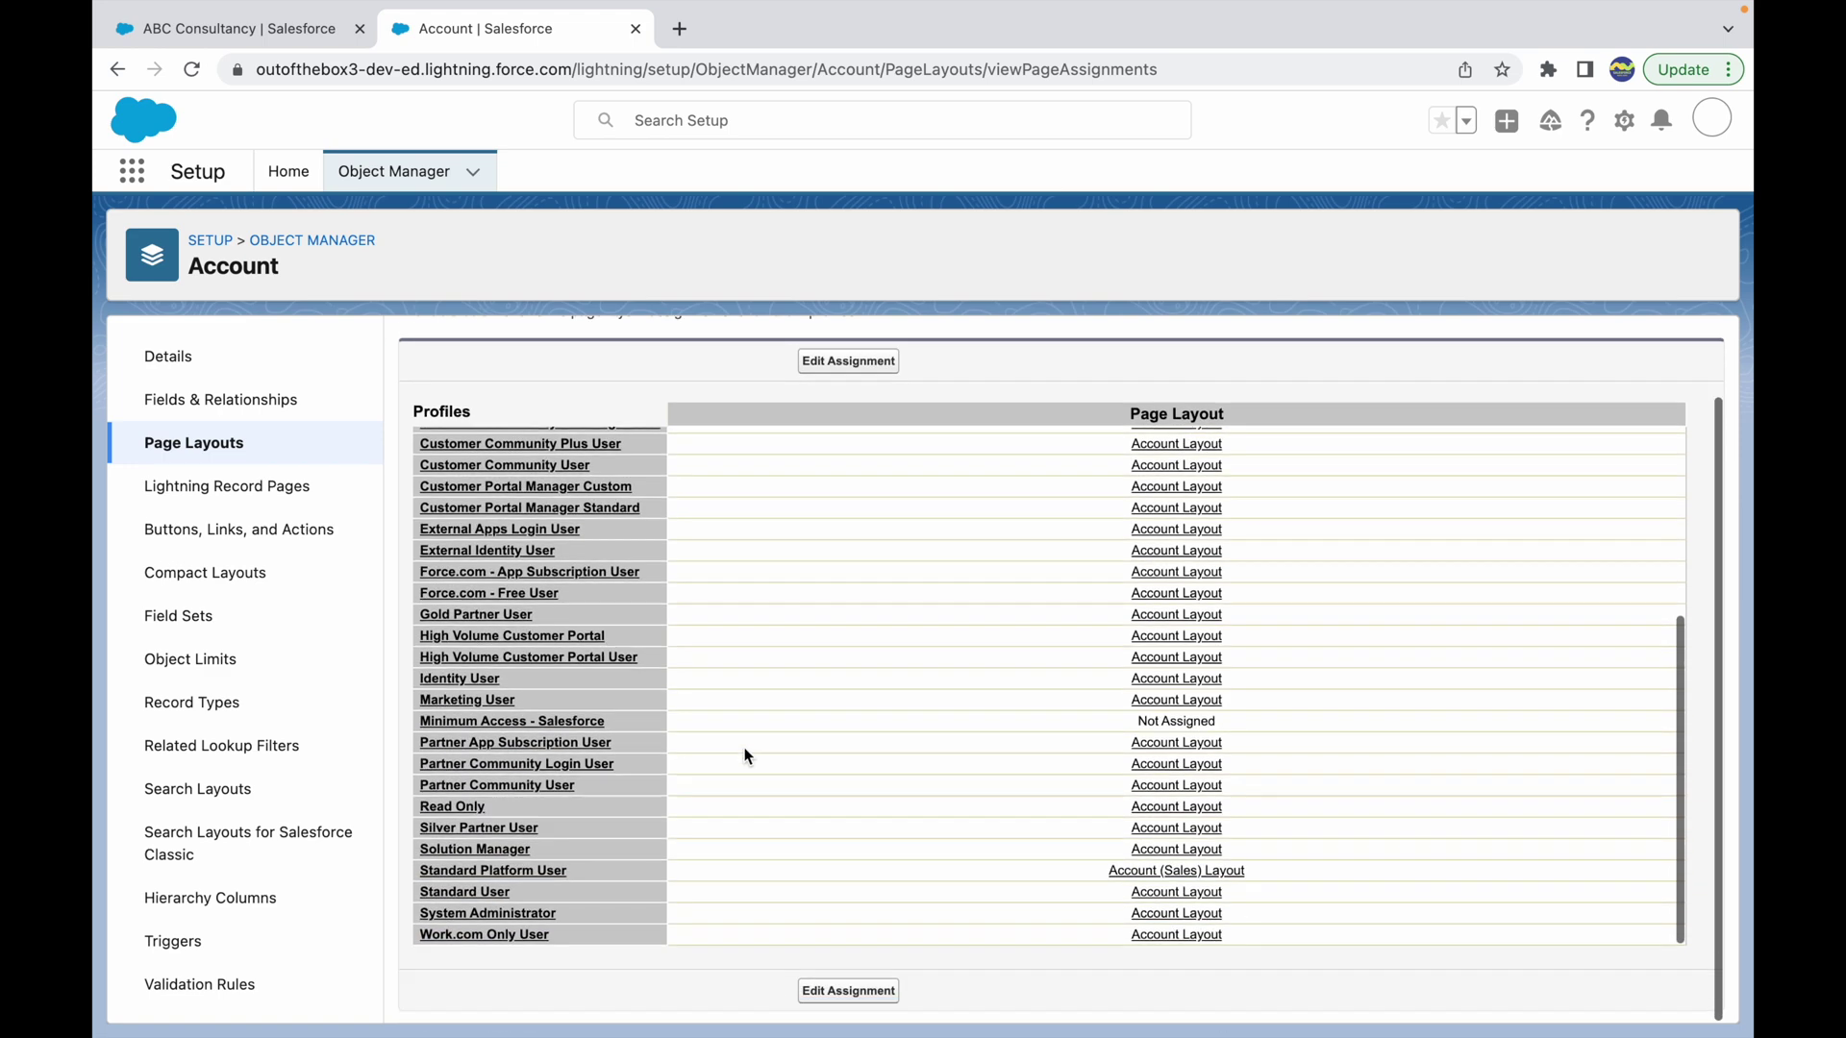